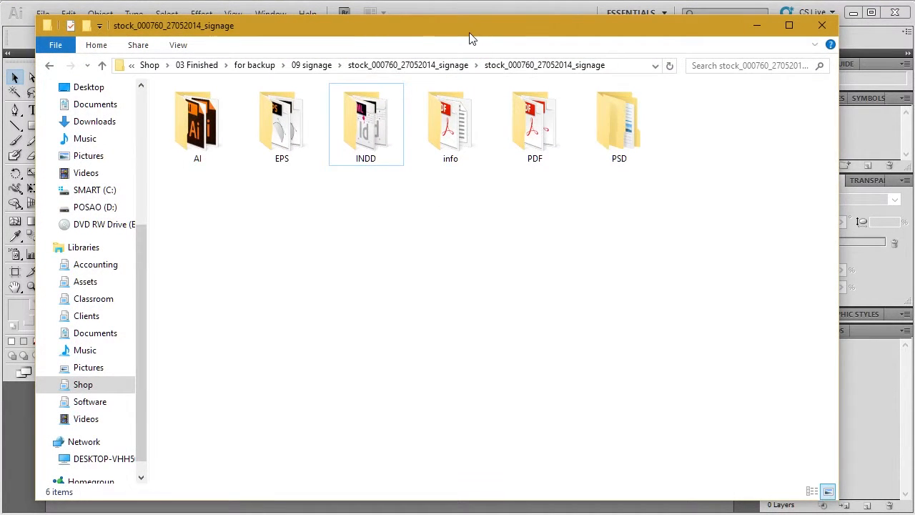
Step: Open the file smart shop_000760_signage_retro 1.ai from the AI folder in Illustrator
drag(470, 31, 715, 16)
double_click(441, 107)
drag(443, 96, 182, 161)
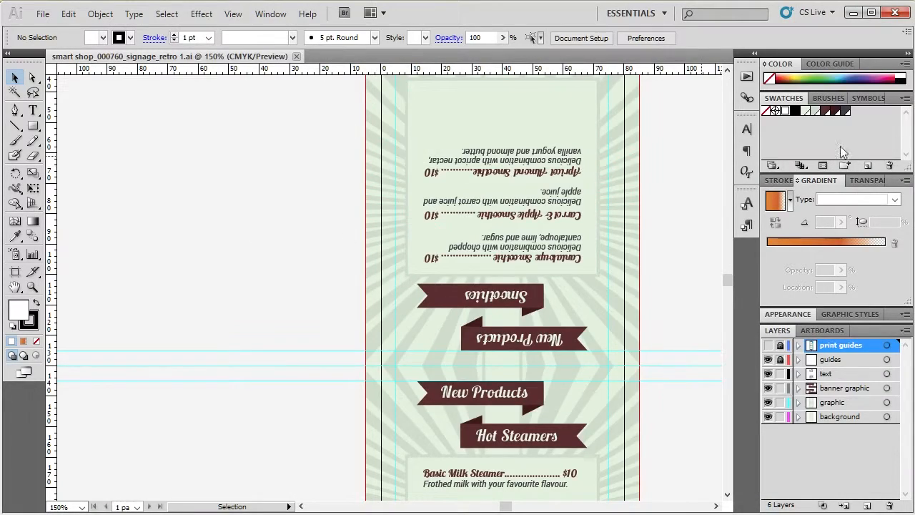
click(914, 139)
click(914, 5)
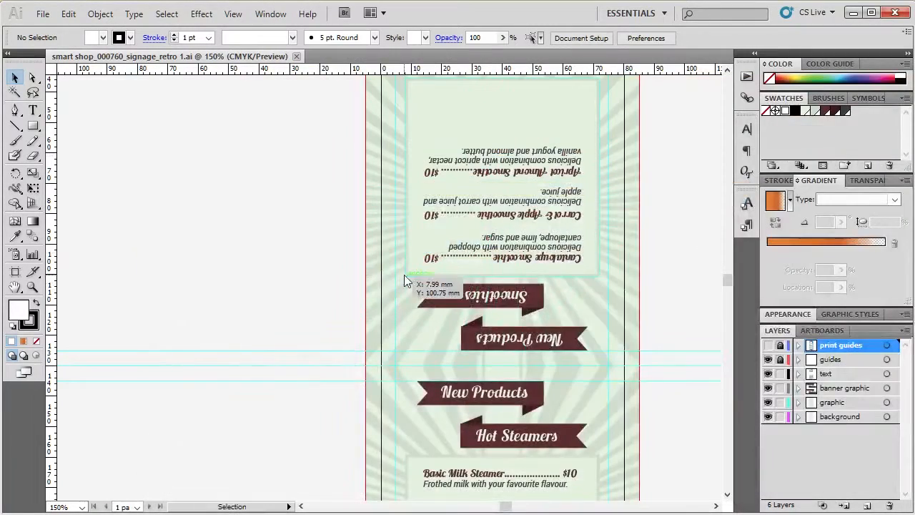
Step: Examine the table tent menu design, including its banners, mirrored smoothie panel and milk steamer panel
scroll(314, 214, down, 1)
scroll(314, 214, down, 2)
scroll(372, 236, up, 3)
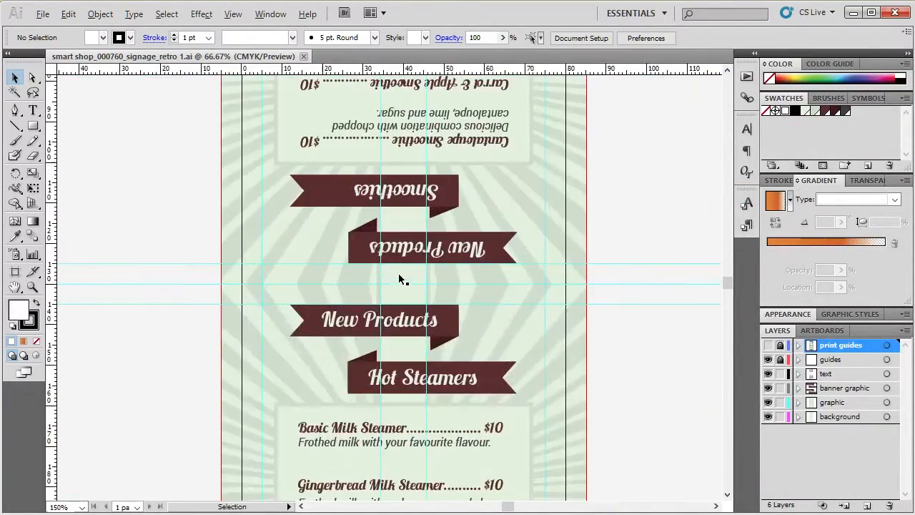
scroll(607, 396, down, 3)
scroll(605, 399, down, 5)
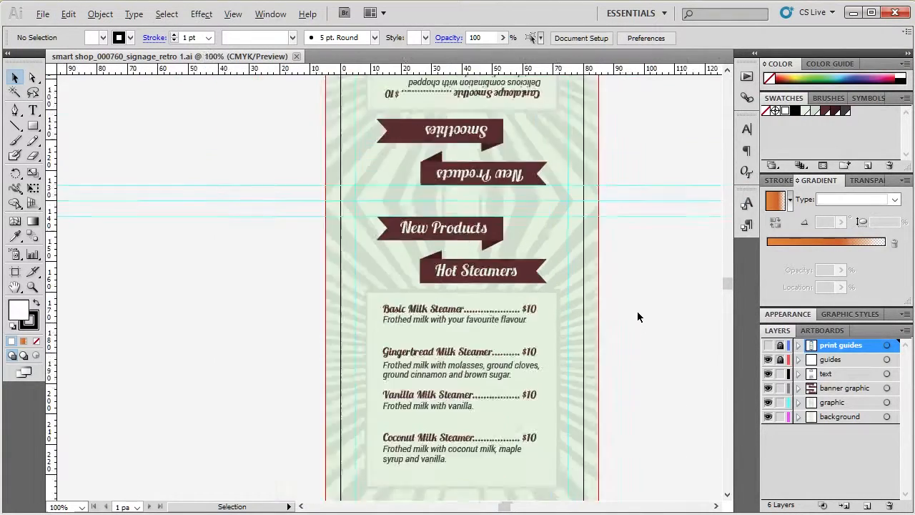
scroll(653, 333, up, 4)
scroll(627, 318, down, 3)
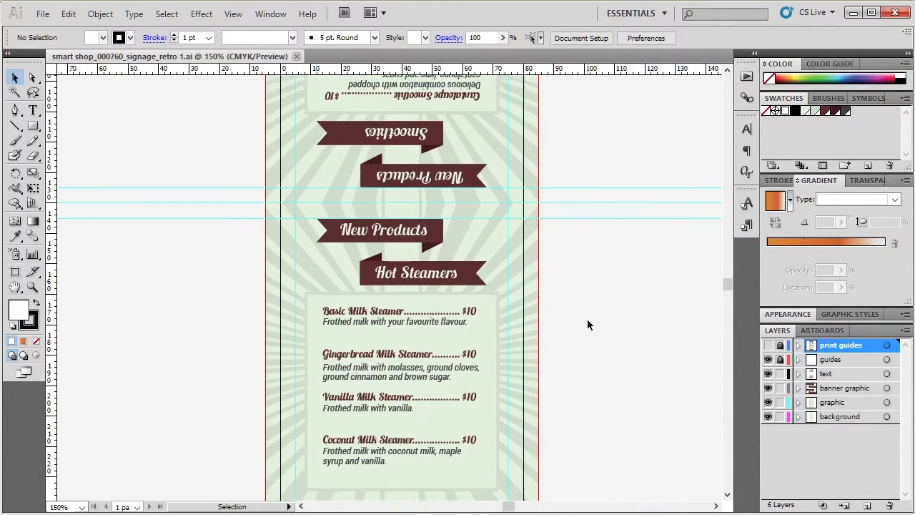
scroll(588, 322, down, 1)
scroll(589, 314, up, 1)
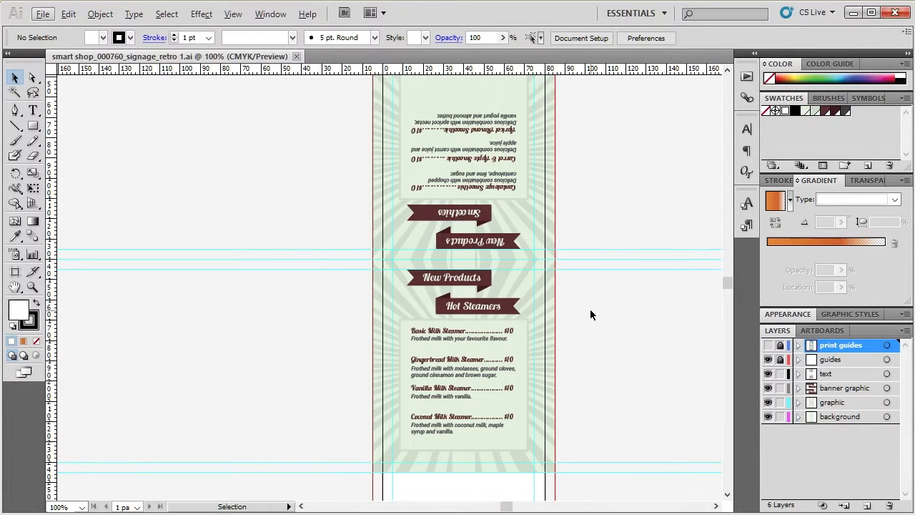
Step: Show the print guides layer, examine its fold, cut, bleed and safety markings, and hide the layer again
click(768, 346)
scroll(650, 372, down, 2)
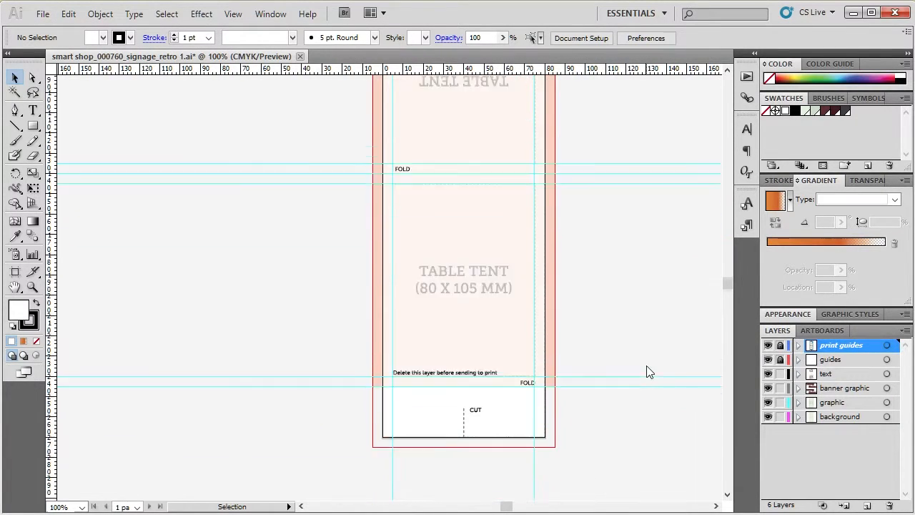
scroll(479, 416, up, 2)
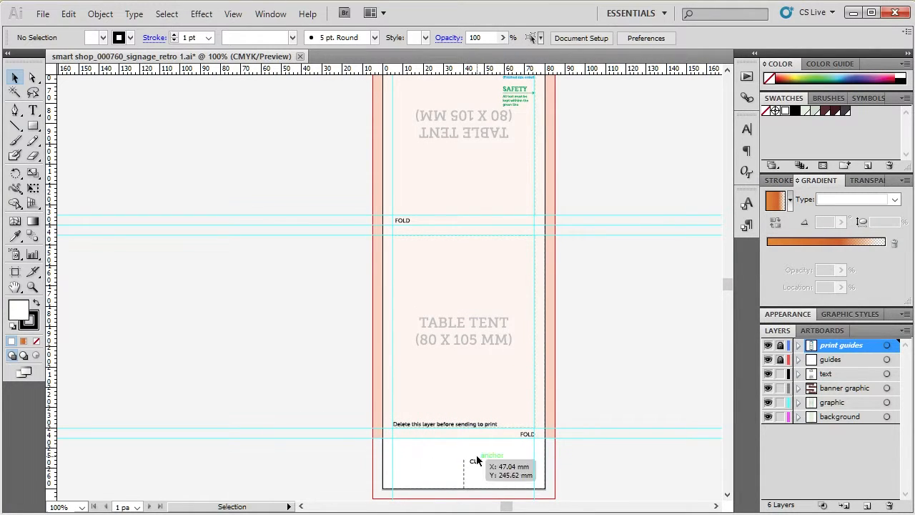
scroll(627, 442, up, 4)
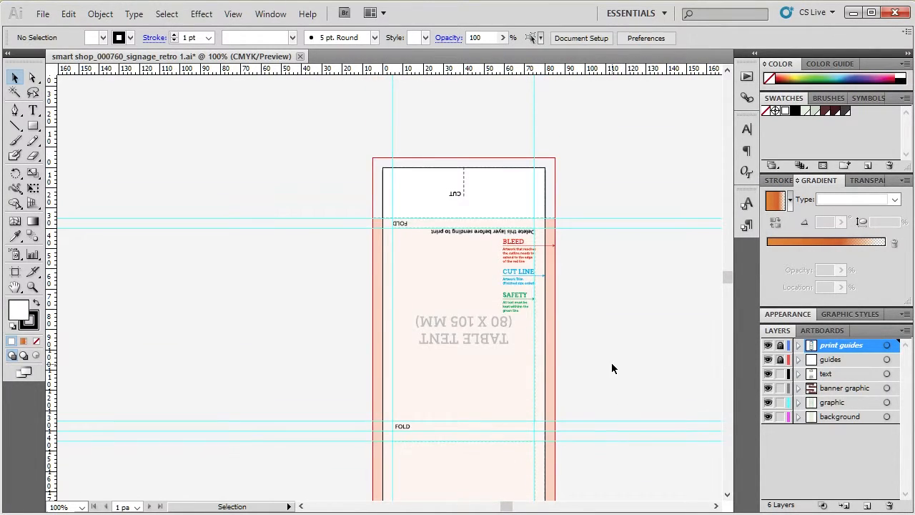
click(769, 346)
scroll(615, 307, down, 2)
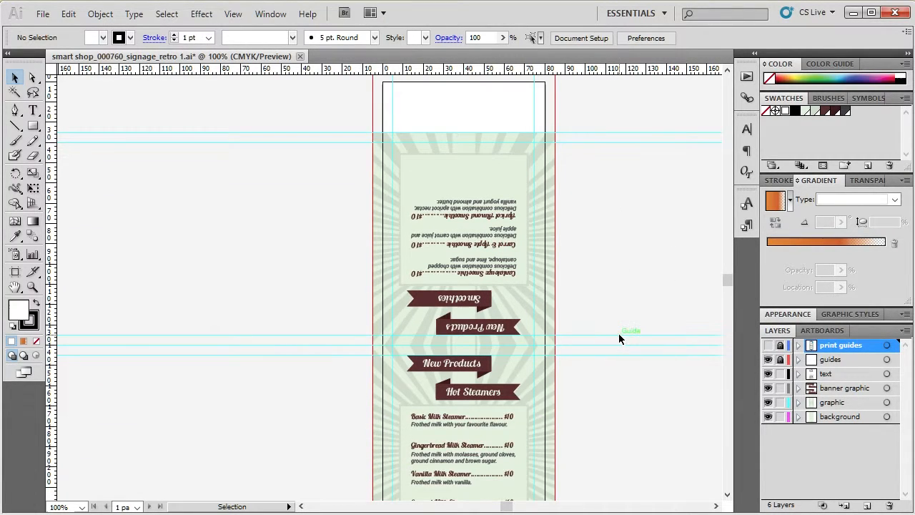
scroll(630, 415, down, 1)
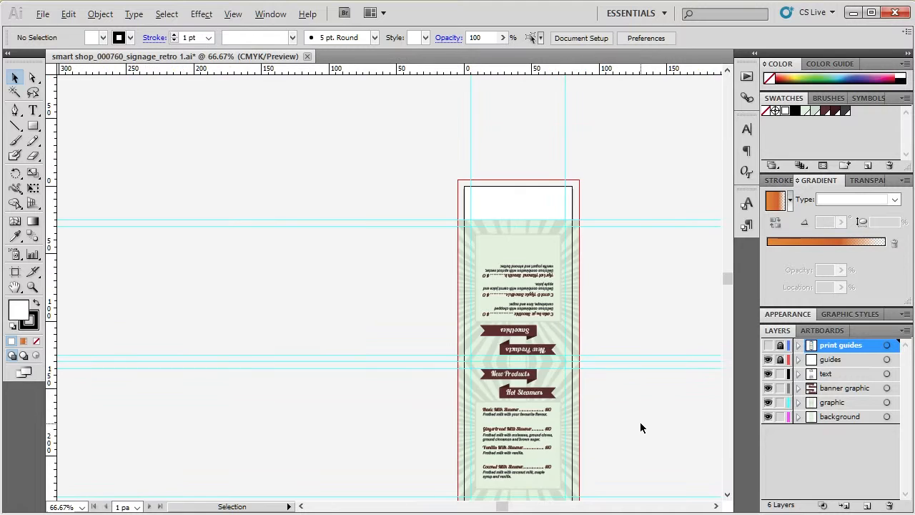
scroll(629, 415, up, 2)
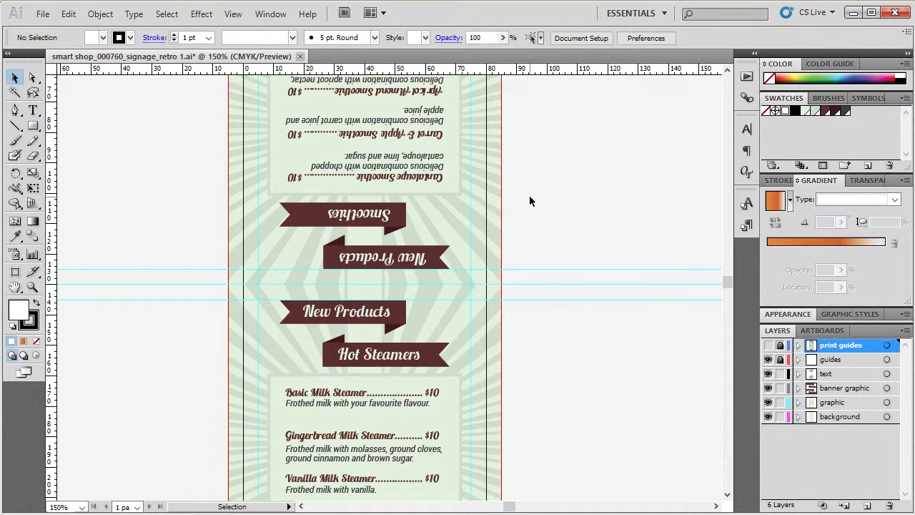
Step: Change the lighter green global swatch to light blue, C=42 M=0 Y=15 K=0, with preview enabled
click(807, 111)
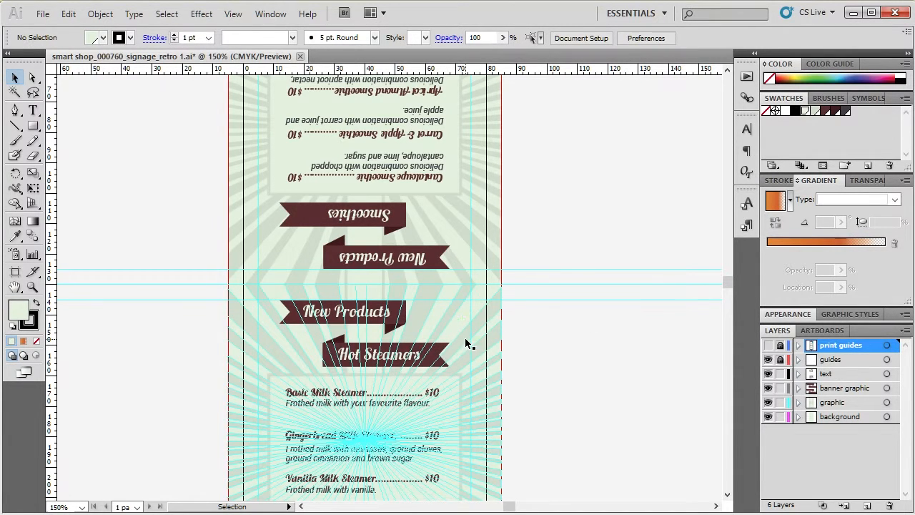
click(477, 294)
click(484, 273)
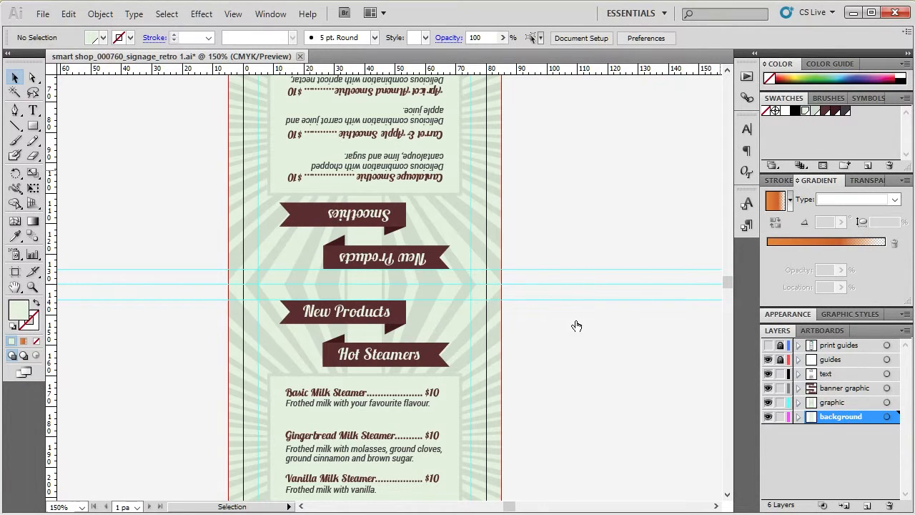
double_click(805, 111)
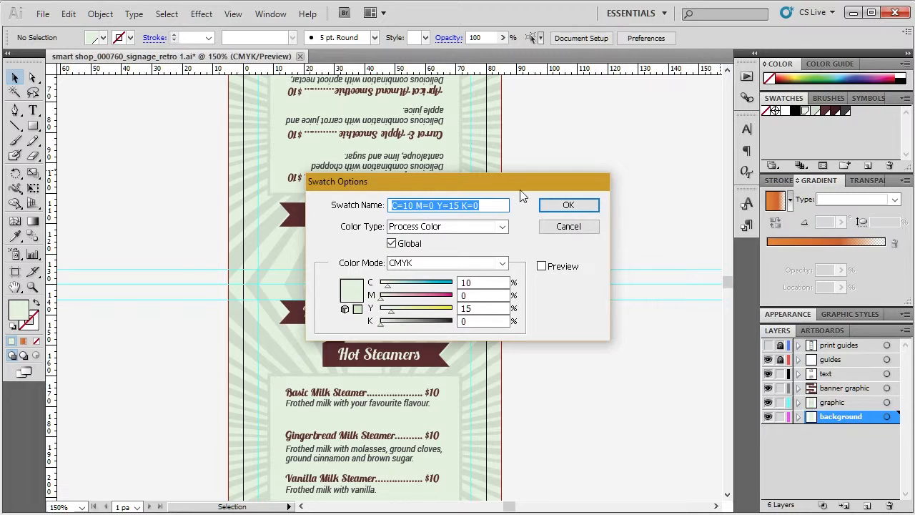
drag(522, 193, 696, 130)
click(716, 205)
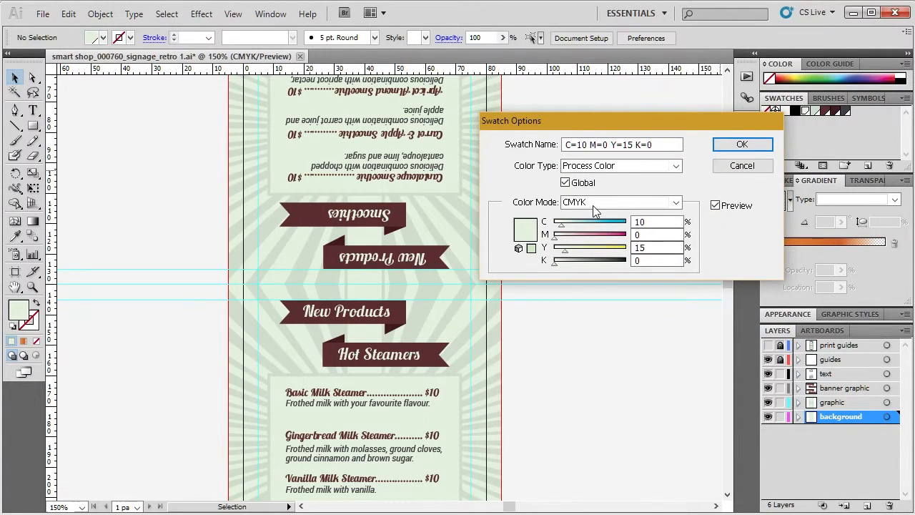
drag(560, 225, 585, 228)
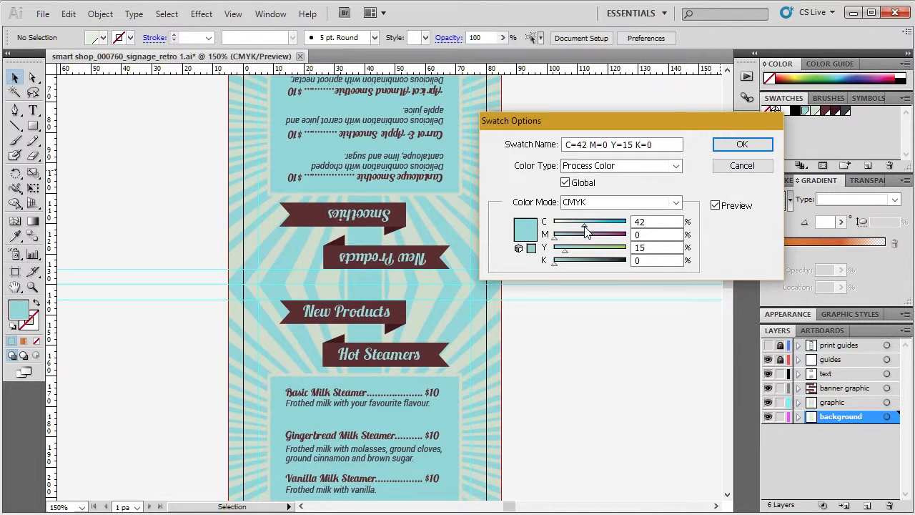
click(756, 144)
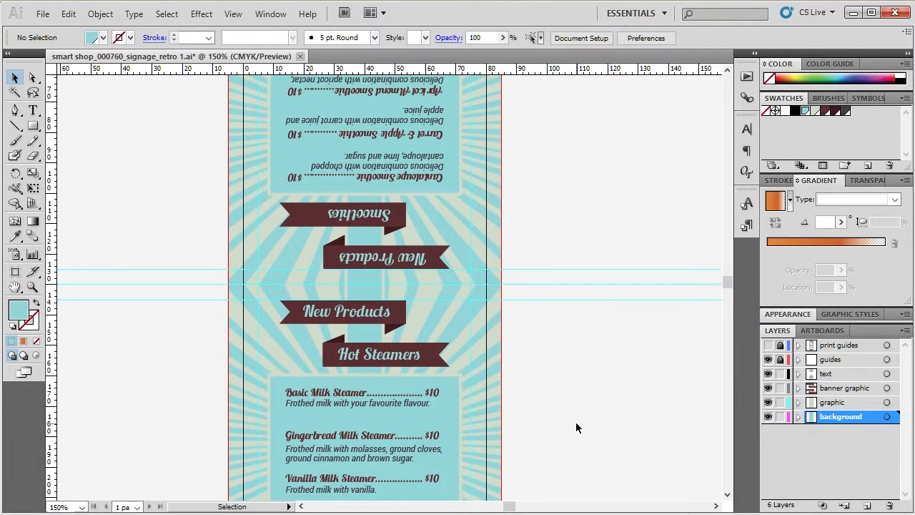
Step: Change the darker green global swatch to strong blue, C=84 M=0 Y=15 K=10, with preview enabled
double_click(815, 111)
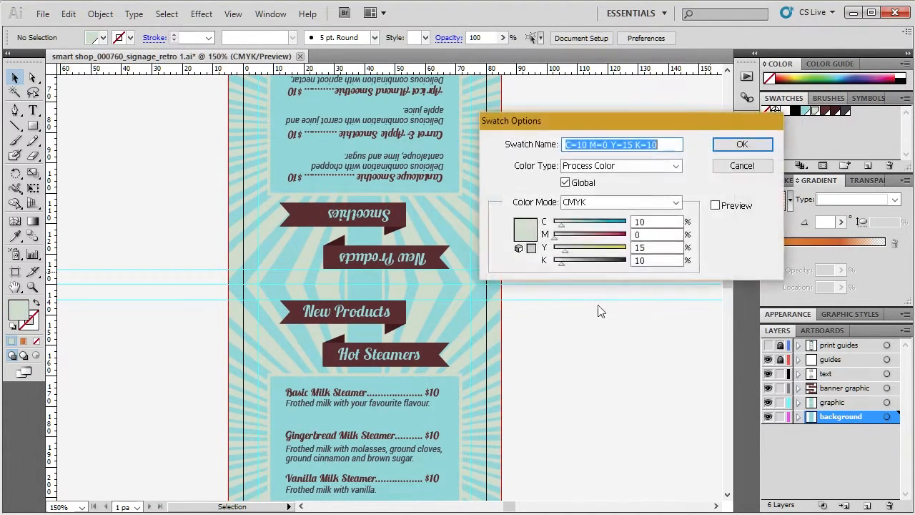
click(715, 205)
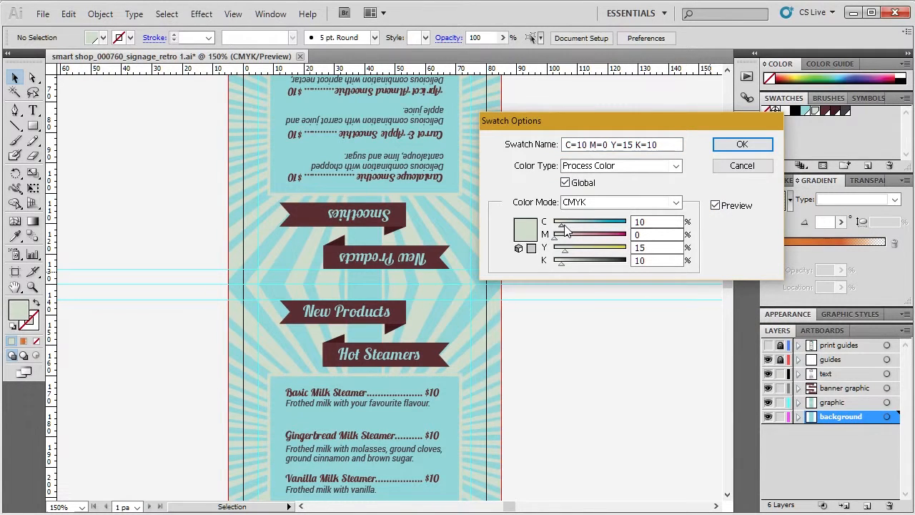
drag(561, 226, 615, 232)
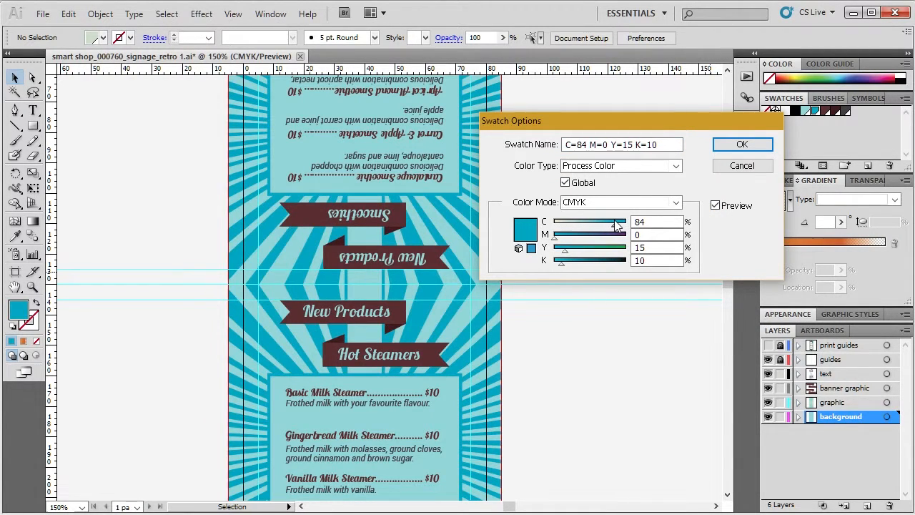
click(742, 146)
Step: Select all objects sharing the upper sunburst's fill color, check them across the artwork, and deselect
scroll(589, 217, up, 3)
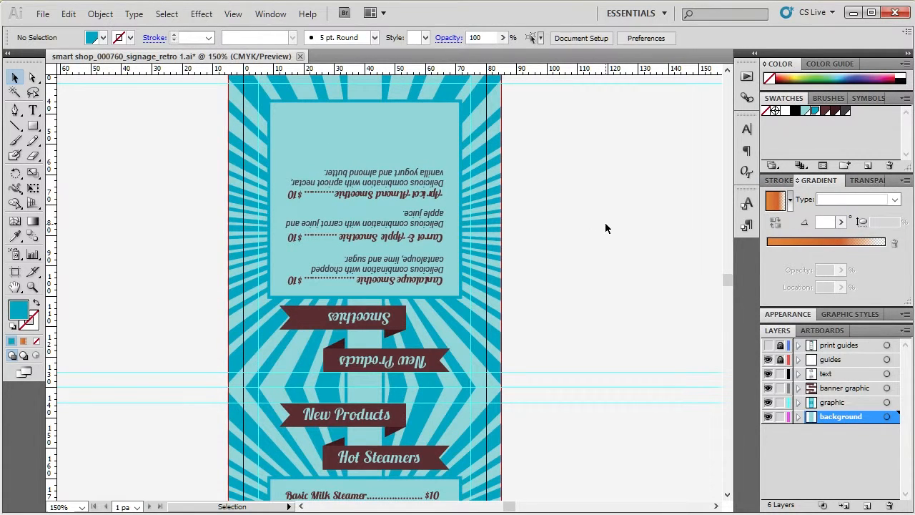
scroll(605, 224, down, 4)
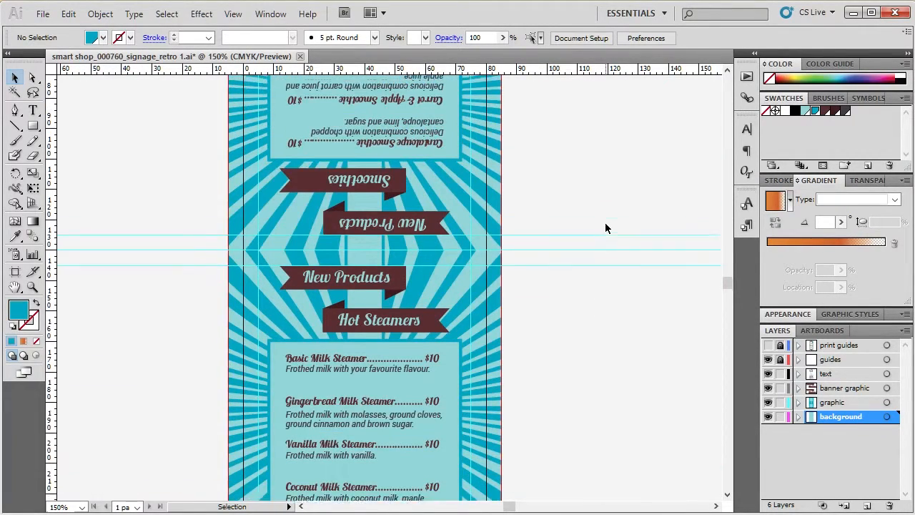
scroll(604, 222, up, 3)
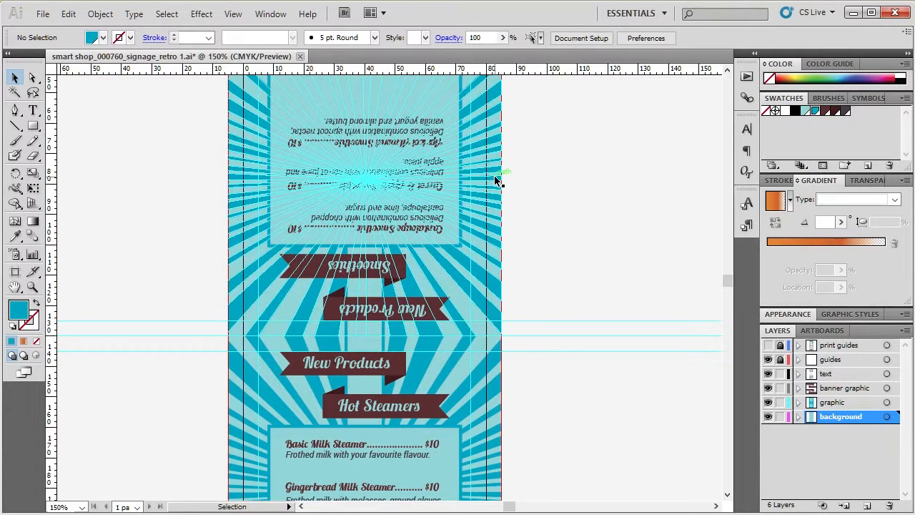
click(499, 181)
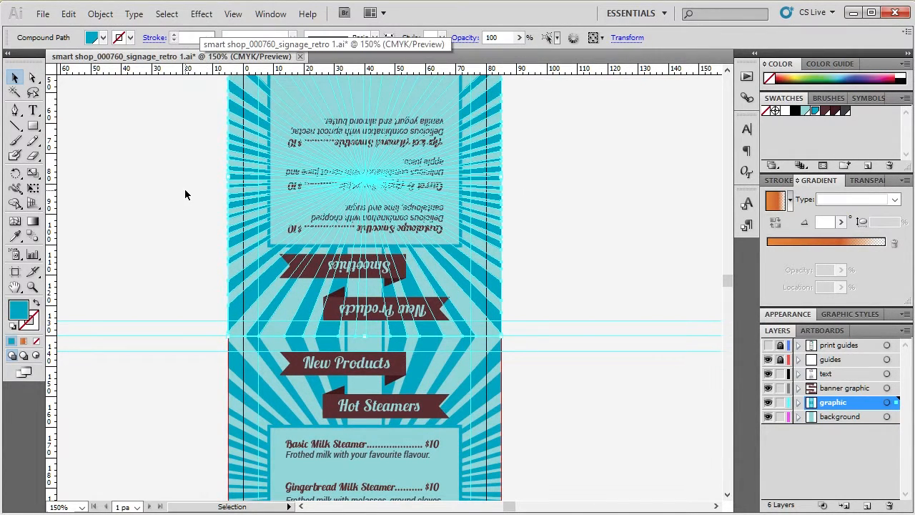
click(178, 15)
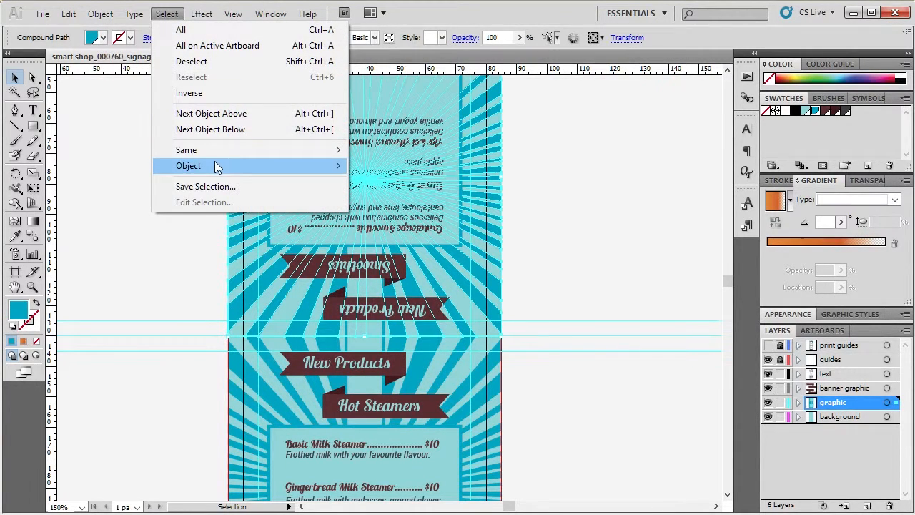
mouse_move(217, 150)
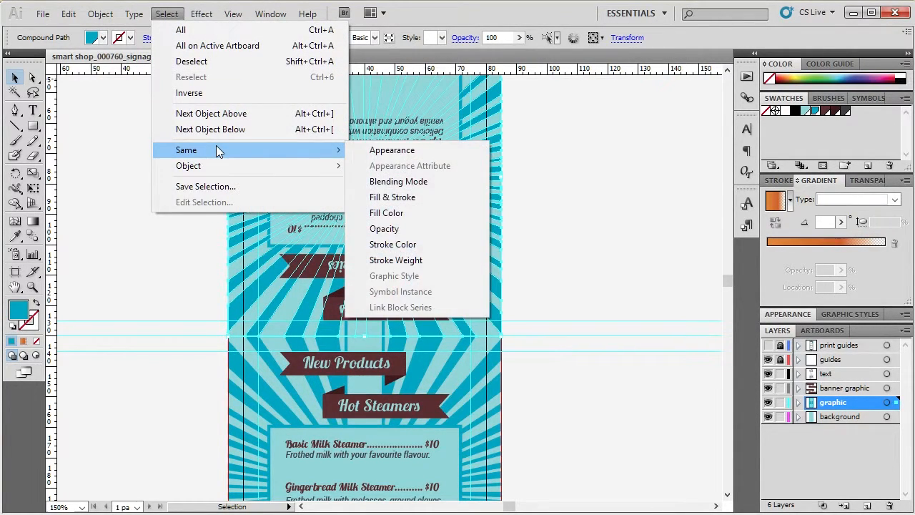
click(429, 212)
scroll(631, 294, down, 4)
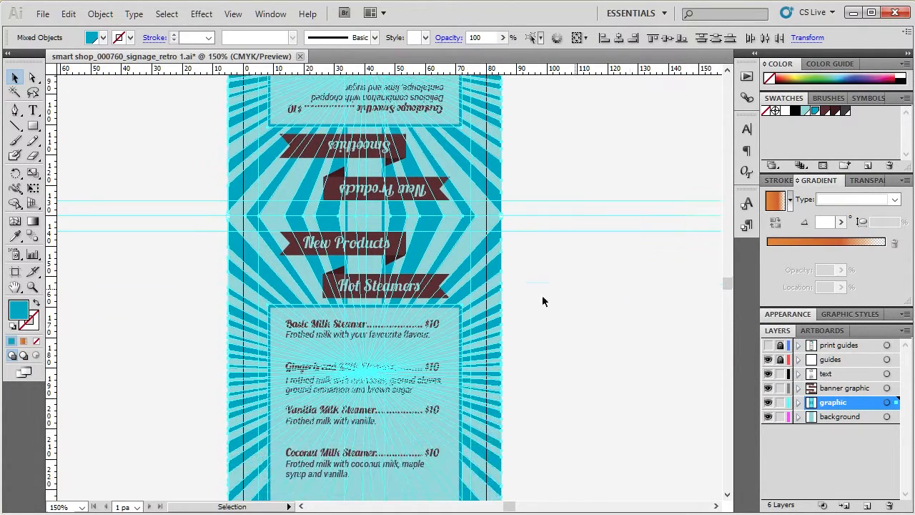
scroll(607, 364, down, 2)
scroll(607, 364, up, 6)
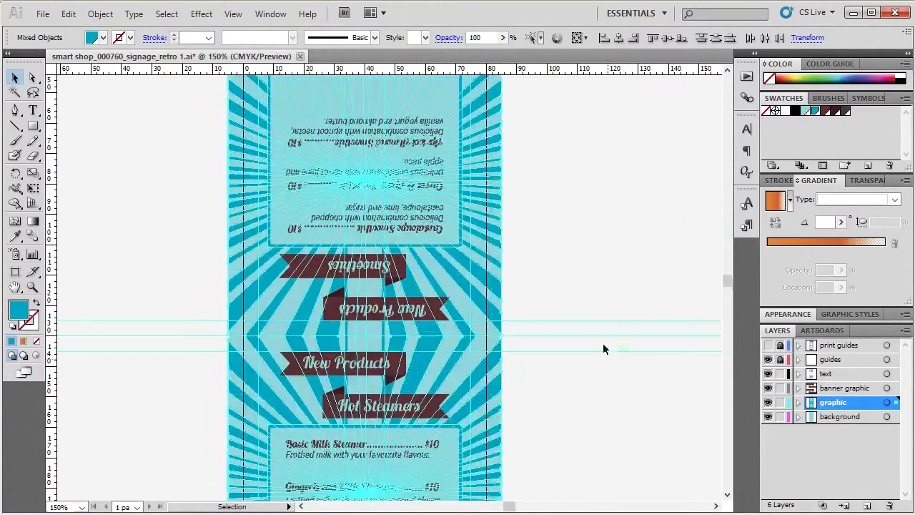
click(570, 241)
Step: With no artwork selected, set the current fill color to dark teal #044C54
scroll(571, 240, up, 3)
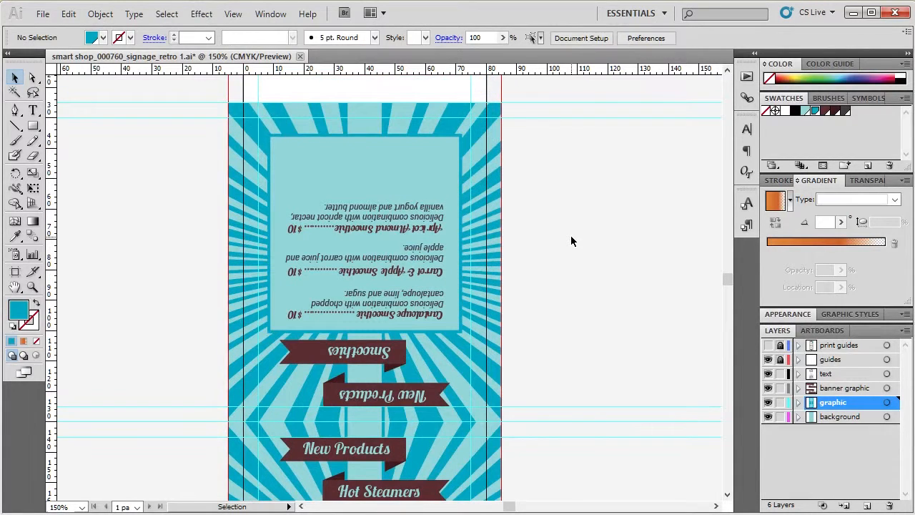
scroll(570, 241, down, 5)
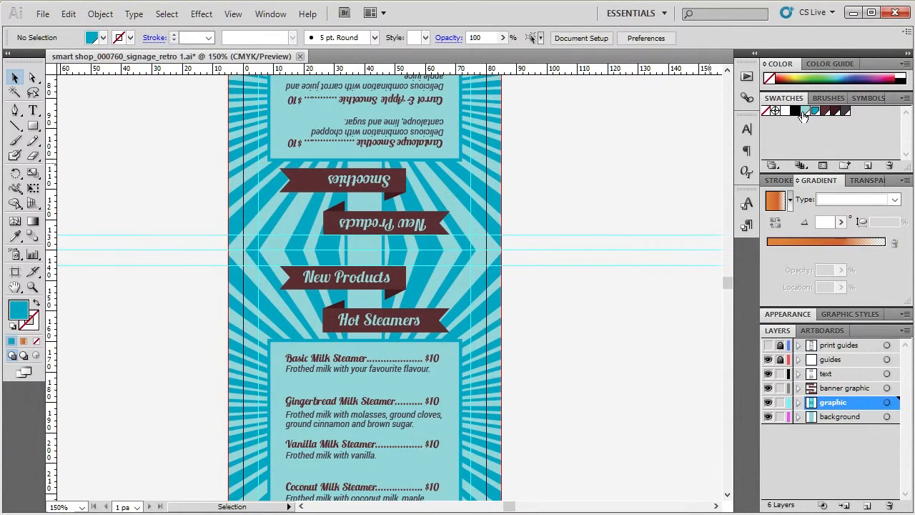
scroll(618, 188, down, 3)
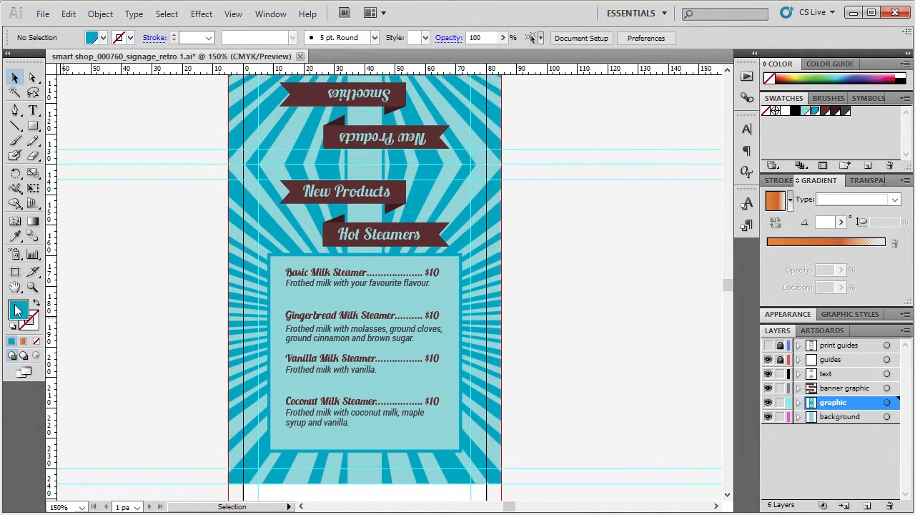
double_click(18, 309)
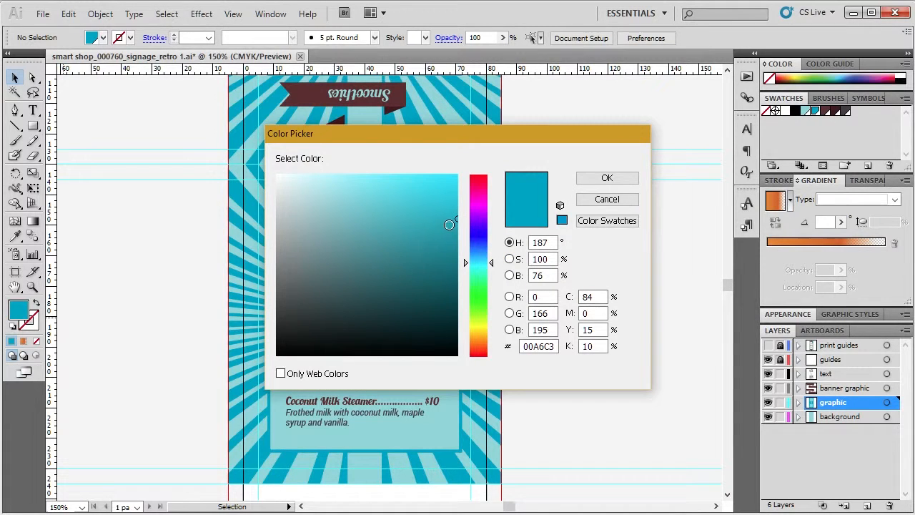
mouse_move(449, 224)
mouse_down()
mouse_move(454, 220)
mouse_move(451, 294)
mouse_up()
click(607, 178)
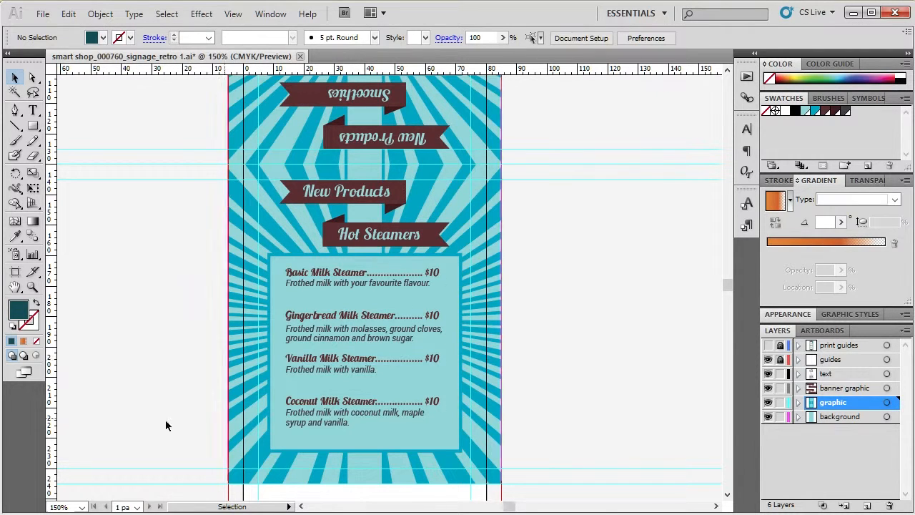
Step: Add the current dark teal fill (C=93 M=55 Y=54 K=35) to the swatches and make it a global color
double_click(21, 313)
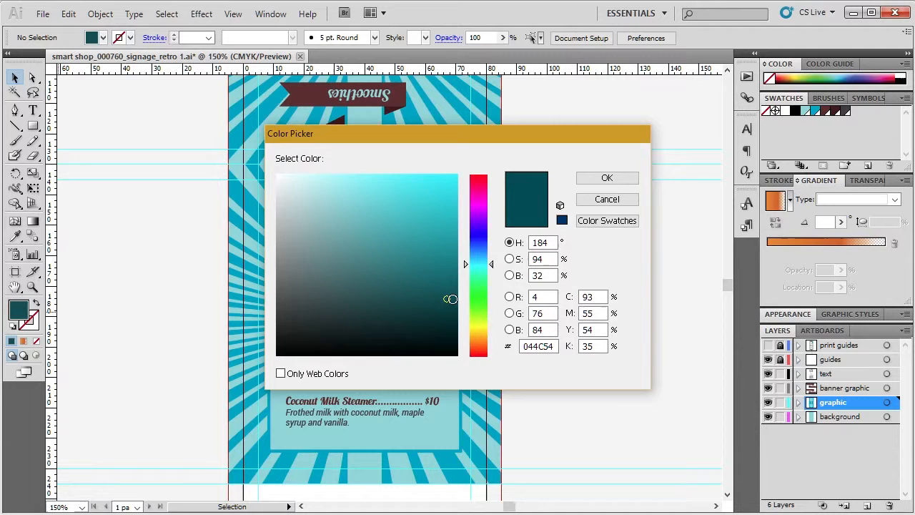
click(607, 178)
drag(835, 162, 872, 120)
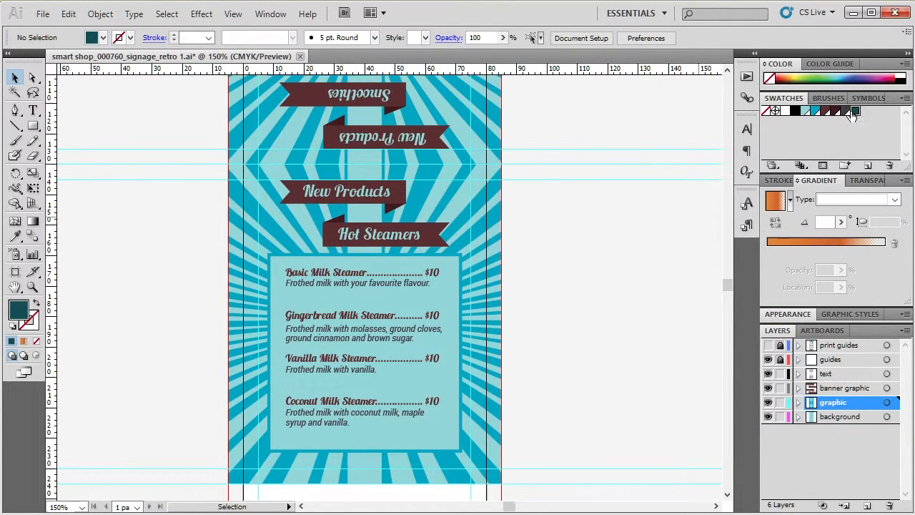
double_click(854, 115)
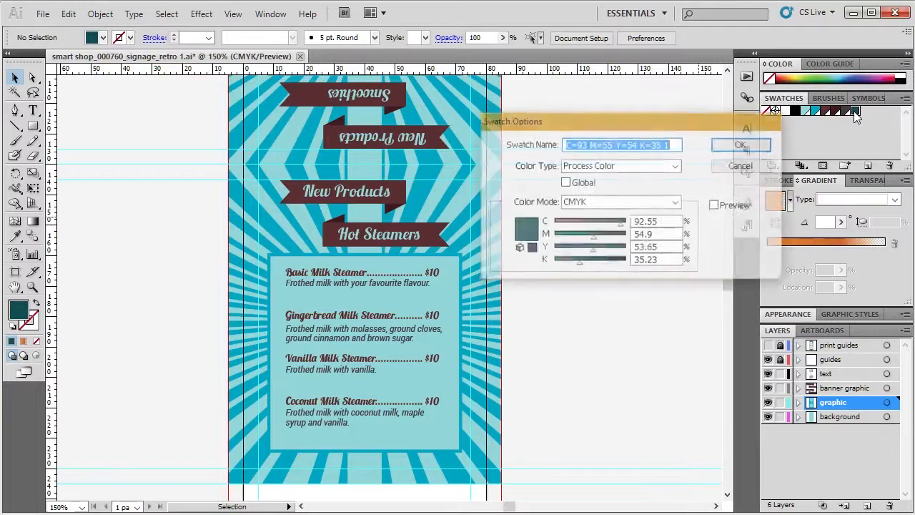
click(566, 183)
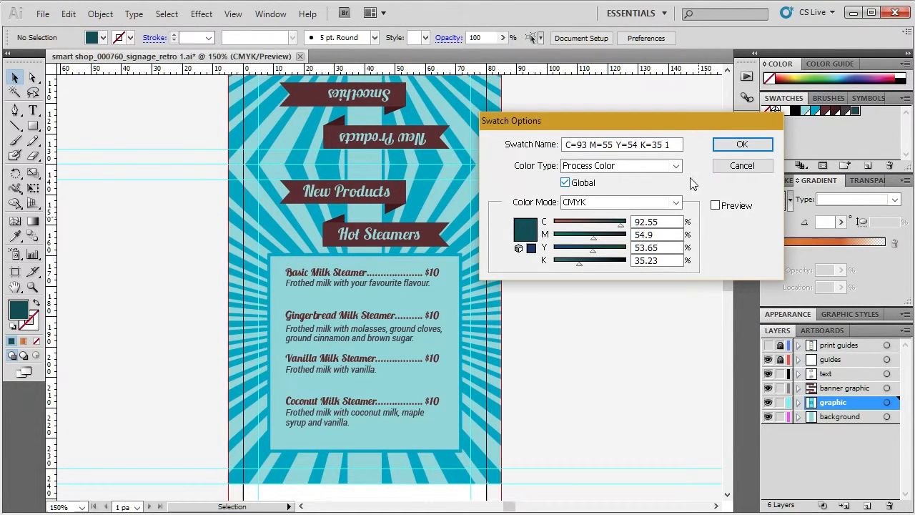
click(741, 144)
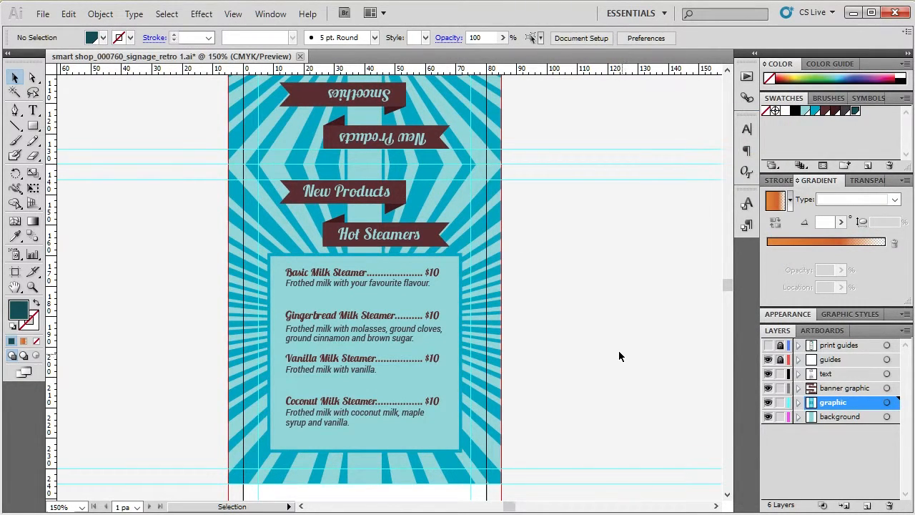
Step: Select the border frames around both menu panels, fill them with the new dark teal swatch, and deselect
click(463, 273)
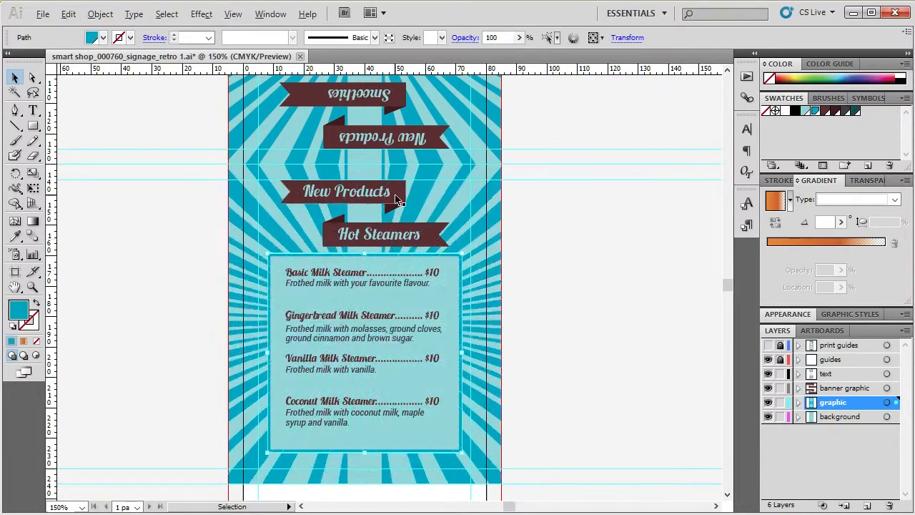
scroll(397, 200, up, 3)
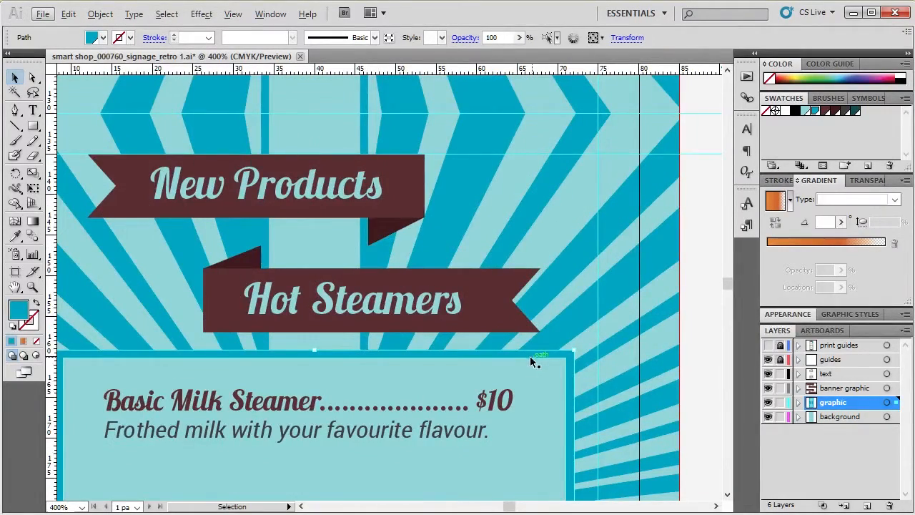
scroll(530, 356, down, 4)
scroll(534, 164, up, 4)
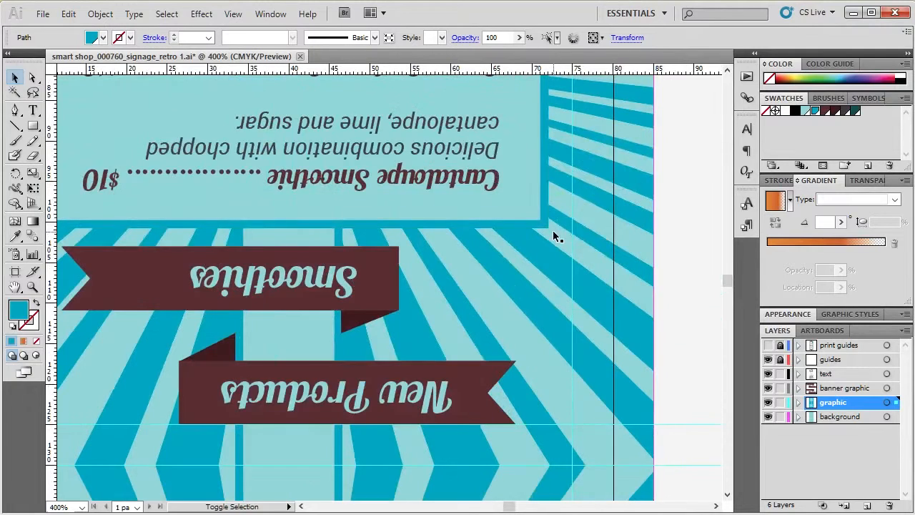
shift+click(546, 224)
scroll(523, 172, down, 3)
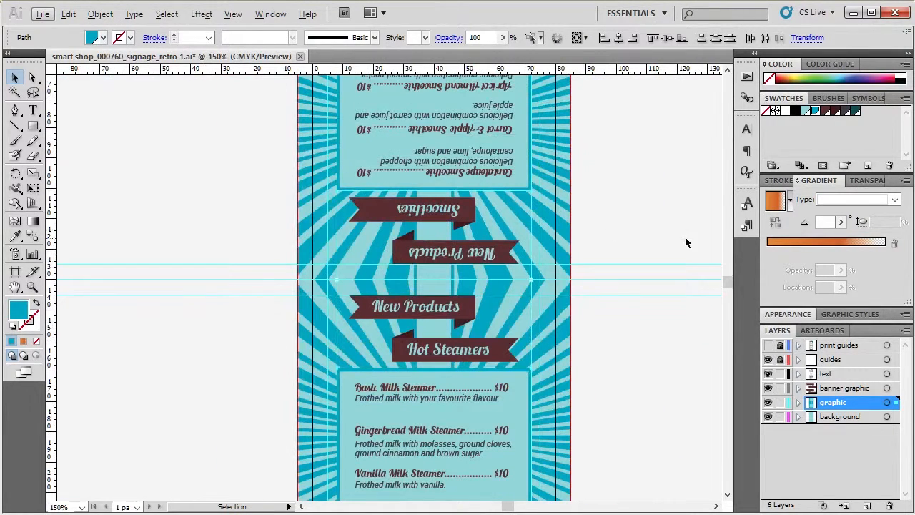
click(858, 111)
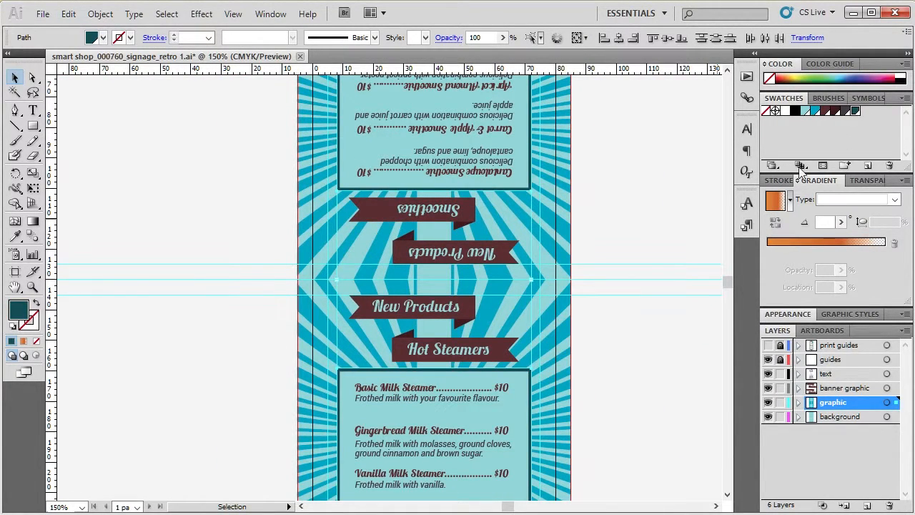
click(652, 188)
key(ctrl+minus)
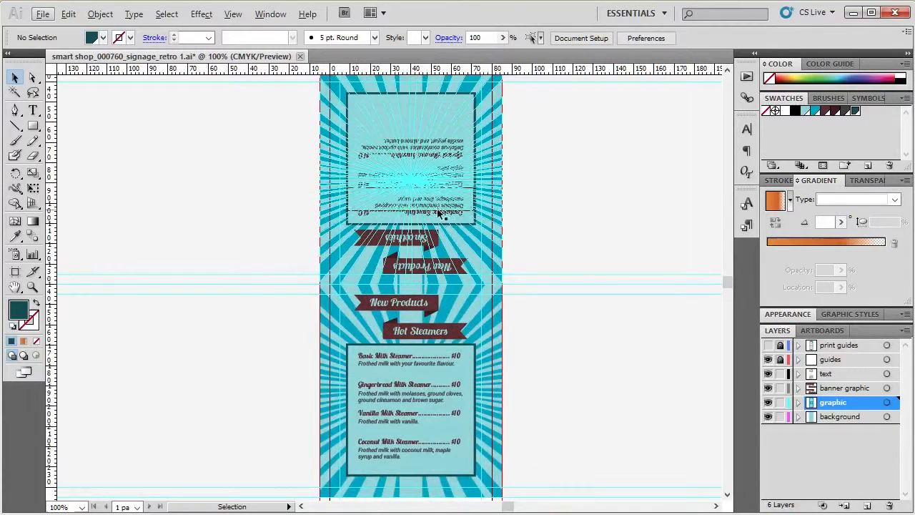
Step: Change the dark teal global swatch to C=79 M=45 with preview enabled, and check the frames up close
double_click(855, 112)
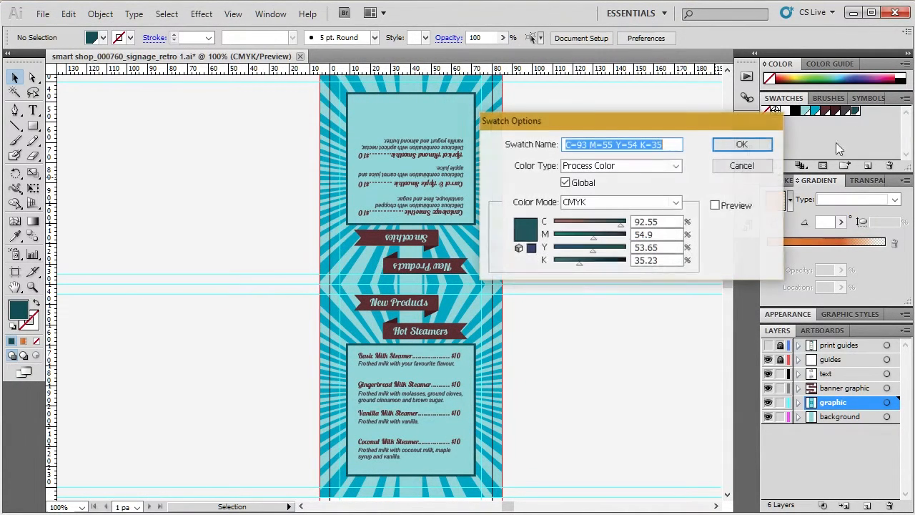
drag(619, 226, 586, 238)
click(734, 206)
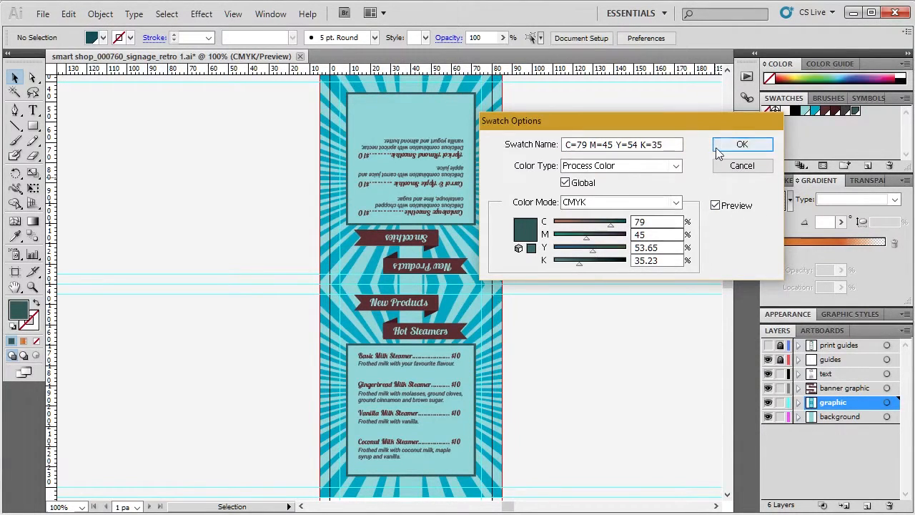
click(743, 146)
scroll(434, 409, up, 4)
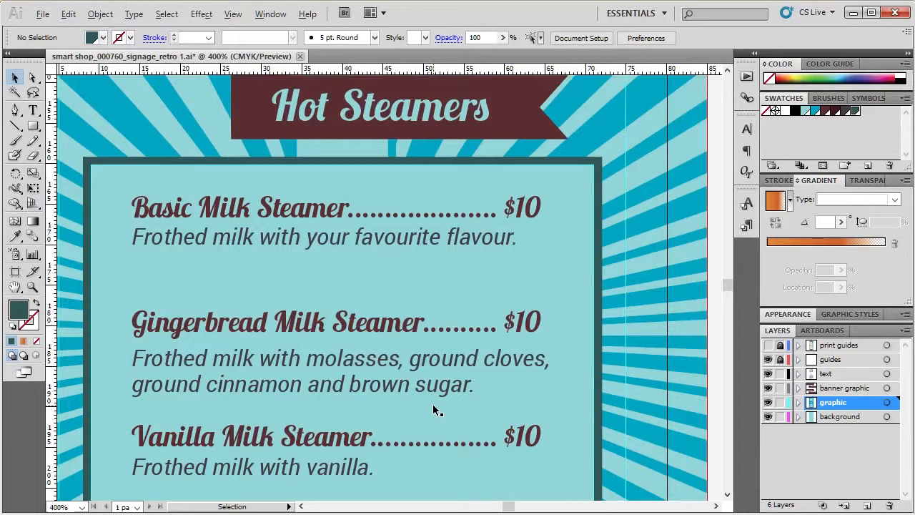
scroll(433, 404, down, 3)
scroll(610, 358, up, 3)
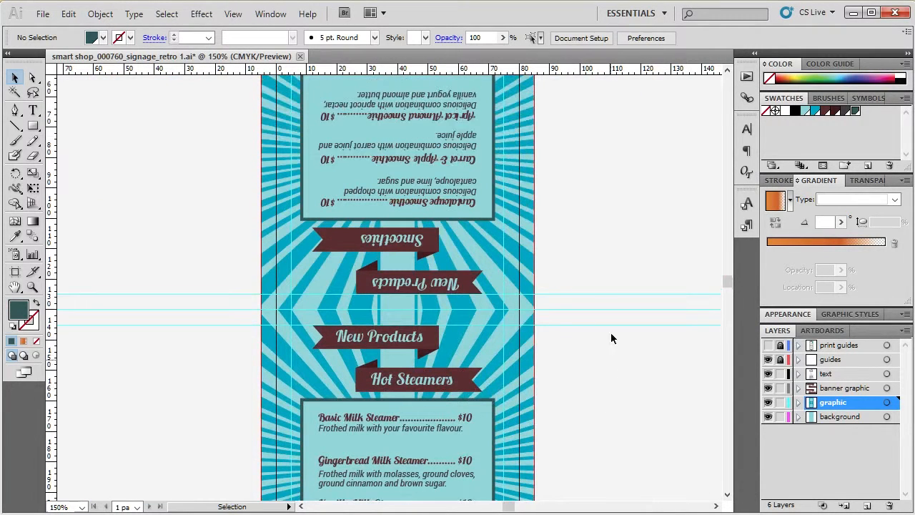
scroll(601, 268, up, 2)
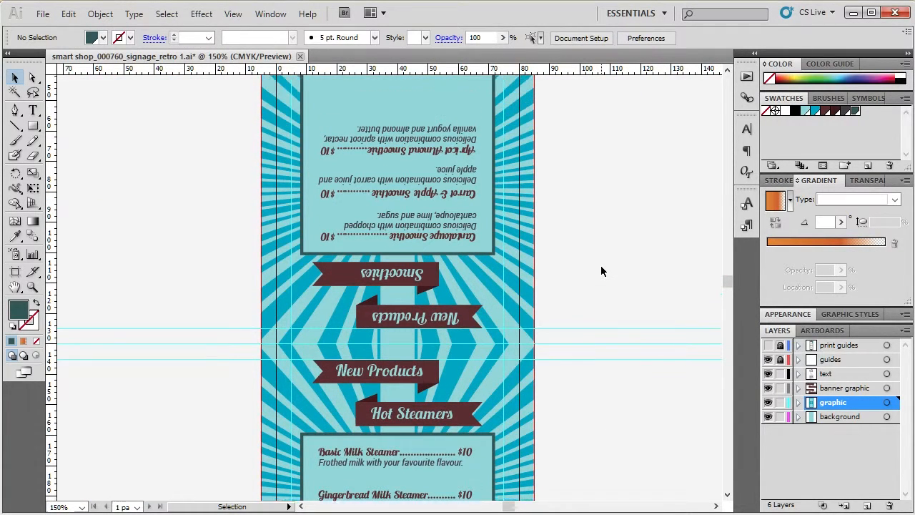
scroll(606, 272, down, 1)
scroll(608, 273, down, 4)
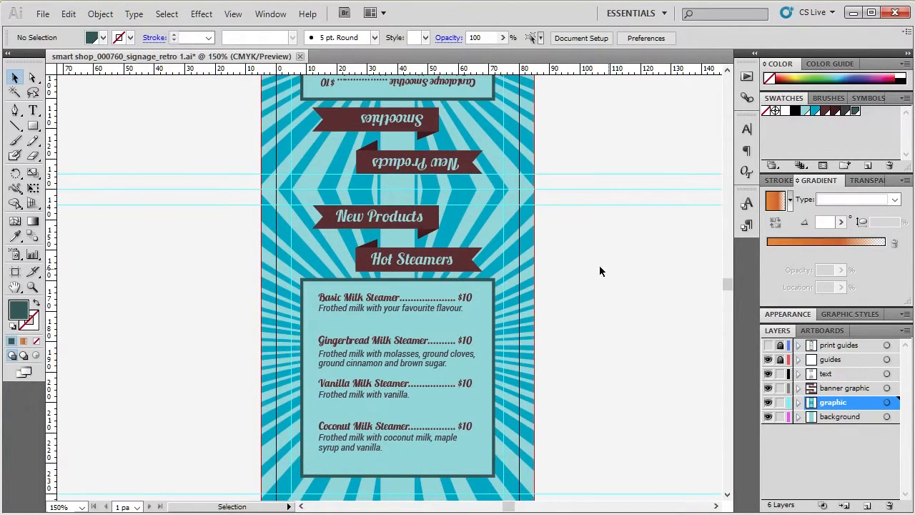
double_click(373, 218)
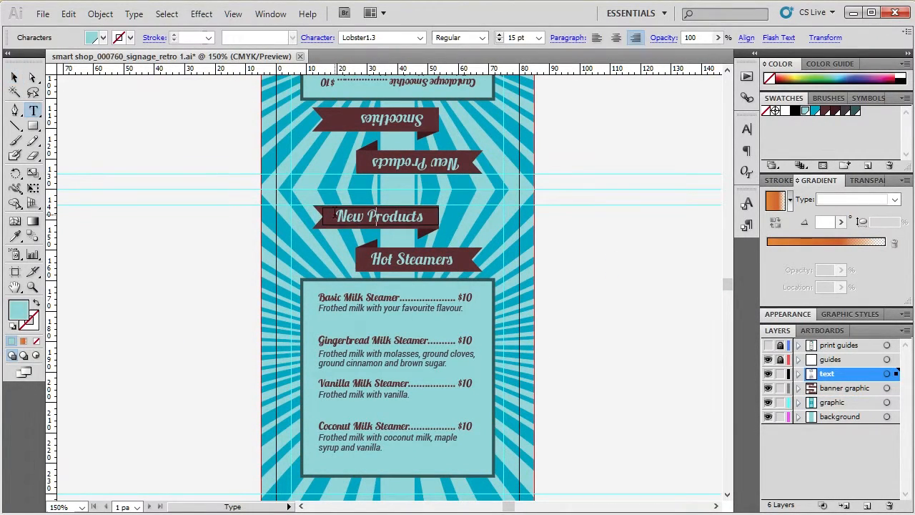
key(Escape)
click(14, 77)
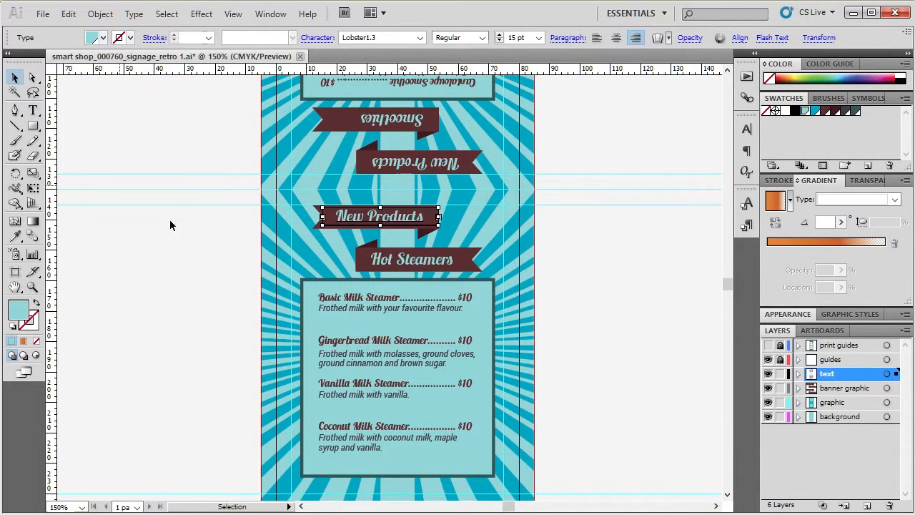
click(223, 262)
Step: Highlight the full text of the upright "New Products" heading with the Type tool, and return to the Selection tool
click(392, 216)
key(t)
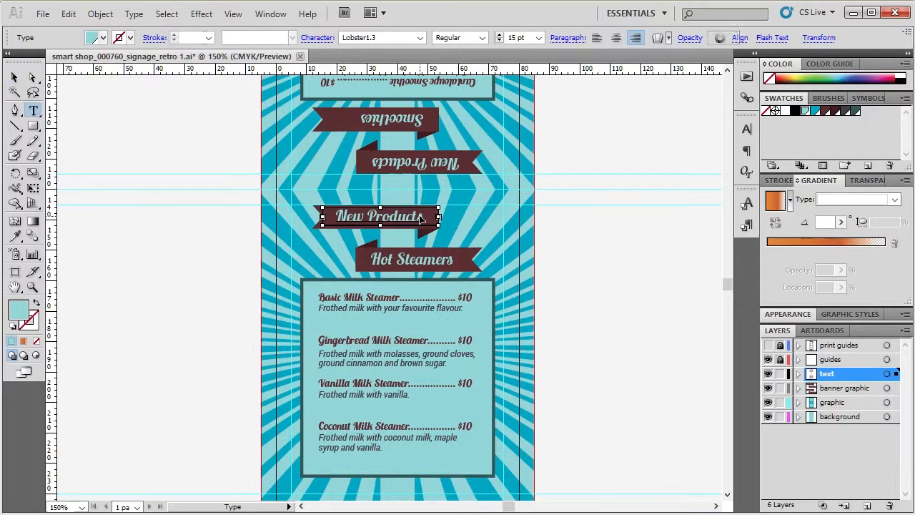
click(420, 218)
drag(338, 216, 444, 214)
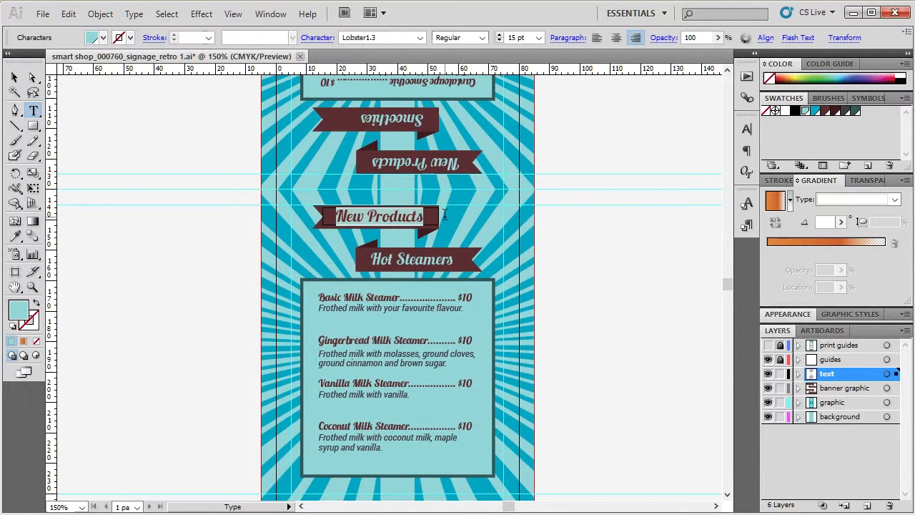
click(14, 77)
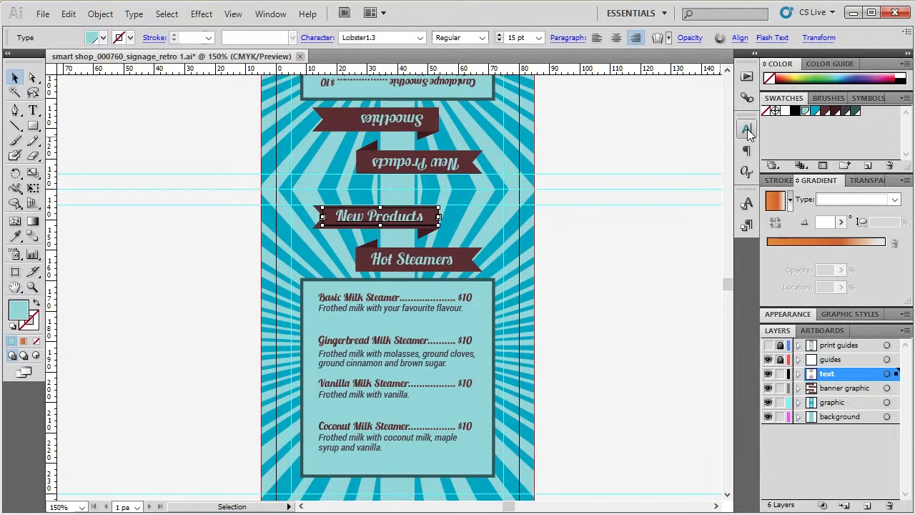
Step: View the character settings of the selected "New Products" heading, close them, and deselect the heading
click(747, 129)
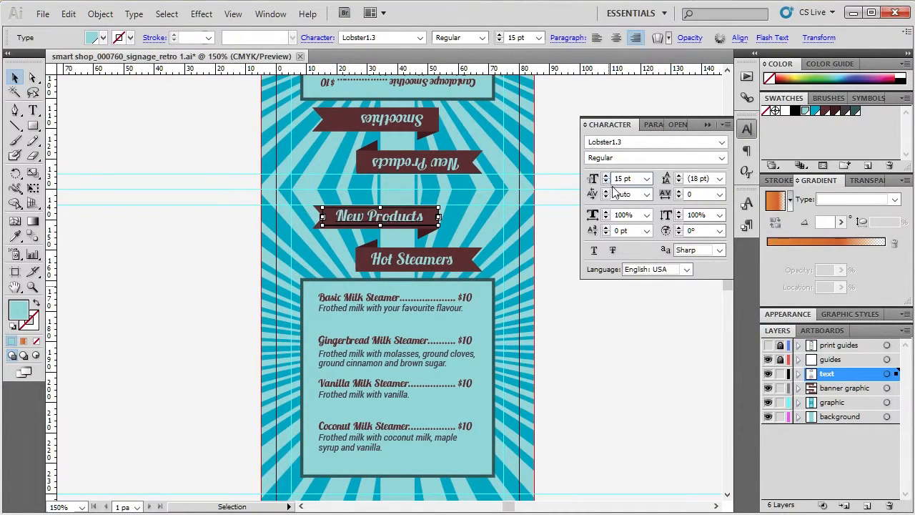
click(747, 129)
click(634, 286)
Step: View the paragraph settings, open the document's list of paragraph styles, and look up where the type panels can be opened
scroll(644, 273, up, 2)
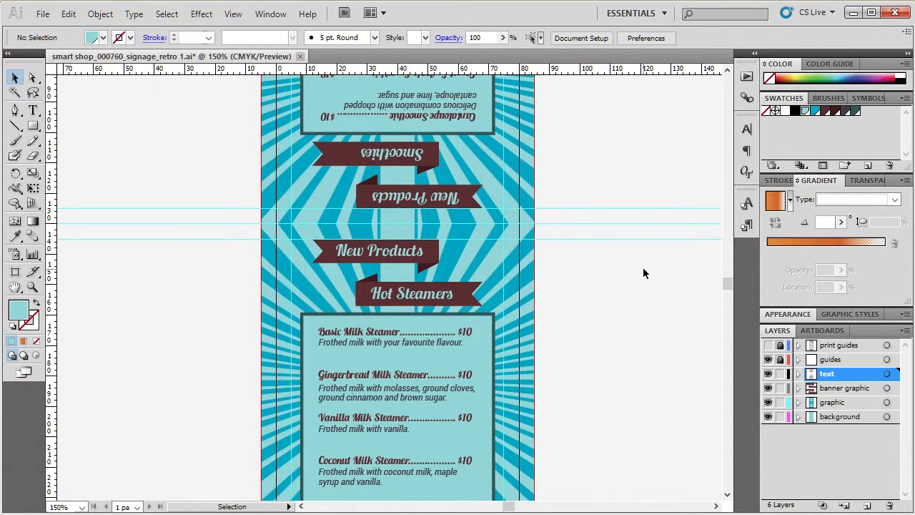
scroll(643, 273, down, 3)
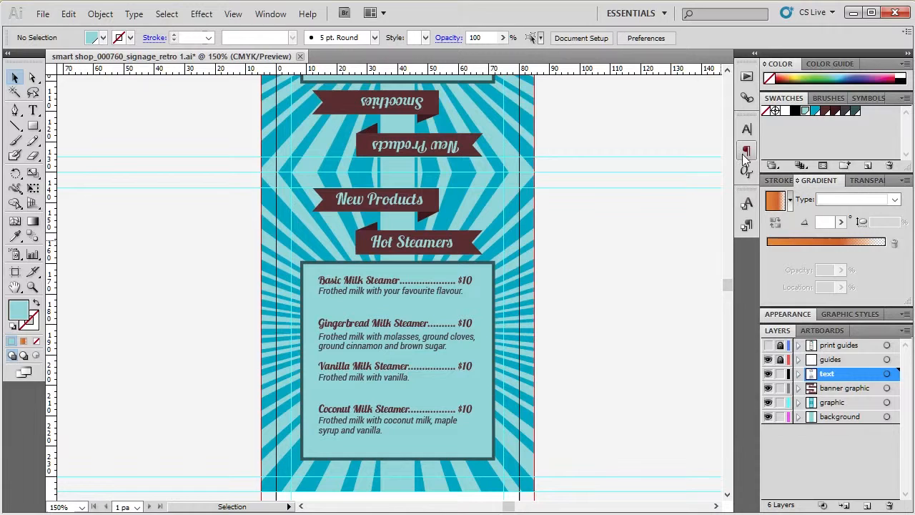
click(744, 153)
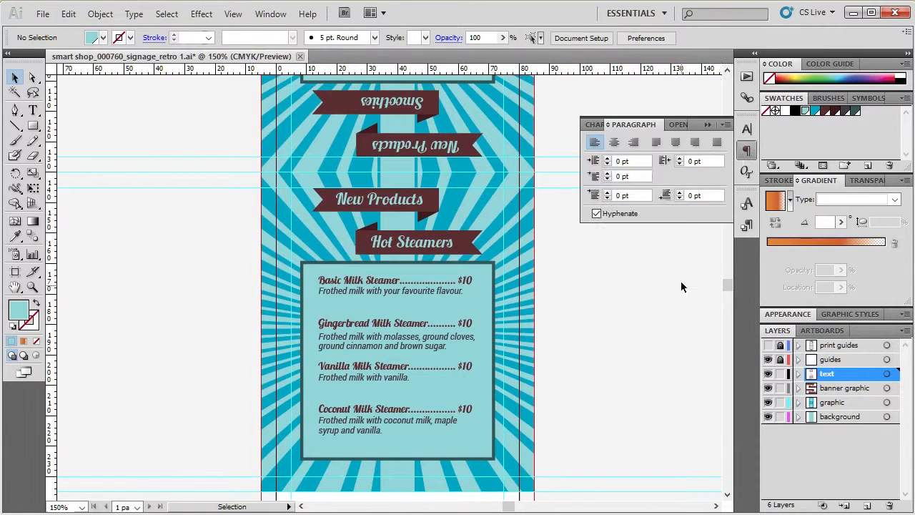
click(748, 225)
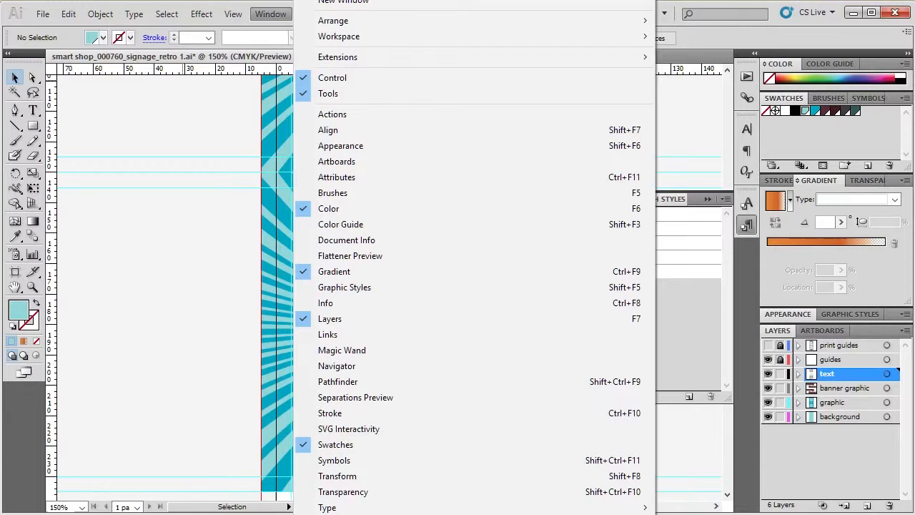
mouse_move(442, 512)
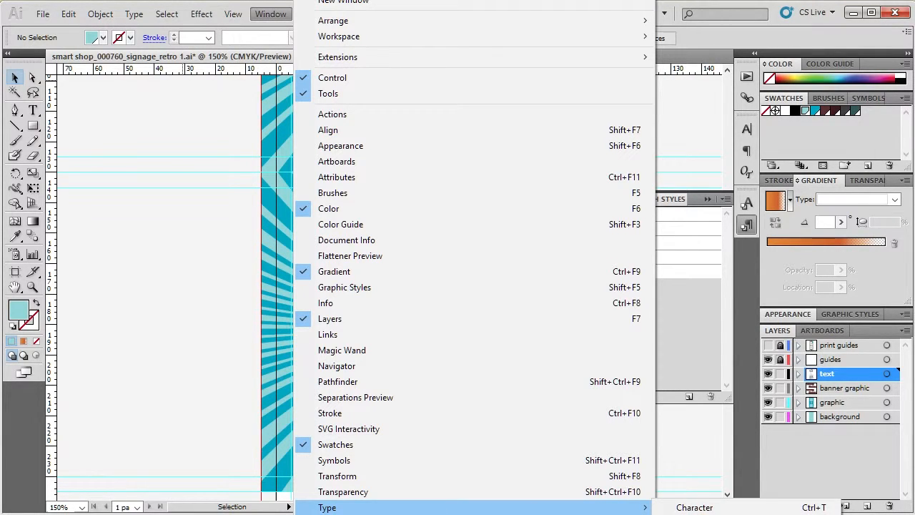
click(697, 162)
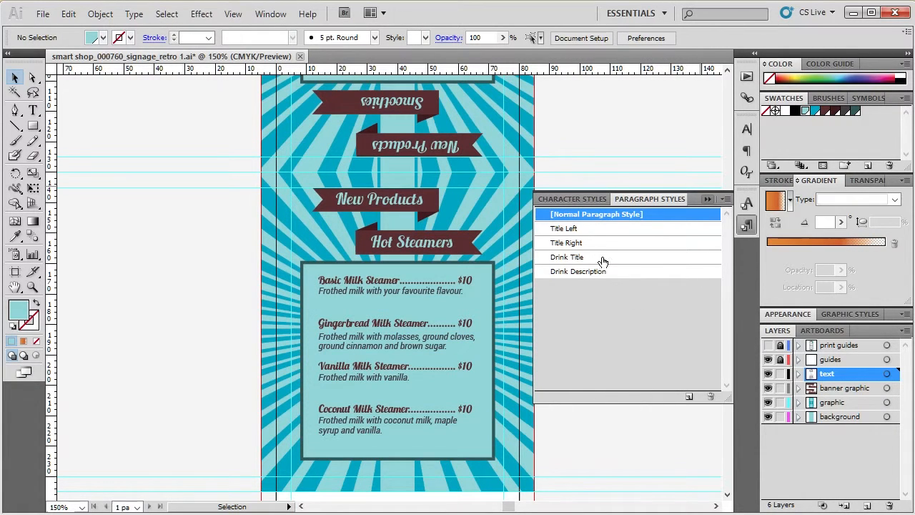
Step: Select the "New Products" heading, drink titles and drink descriptions in turn to check their paragraph styles, deselect, and look over both menu sides
click(377, 283)
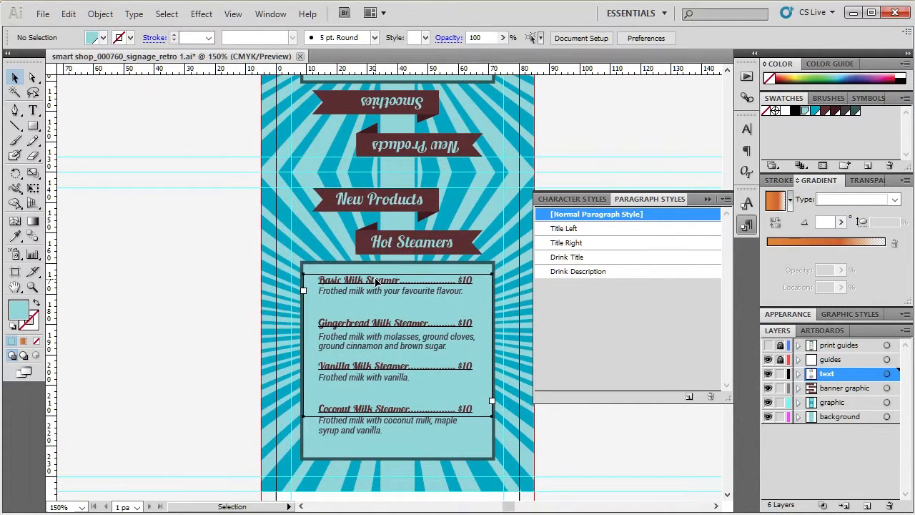
click(379, 200)
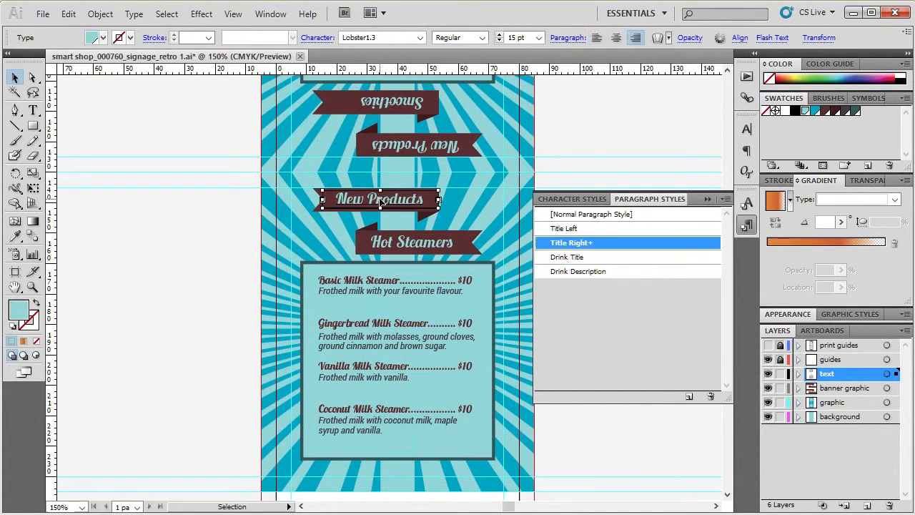
click(379, 282)
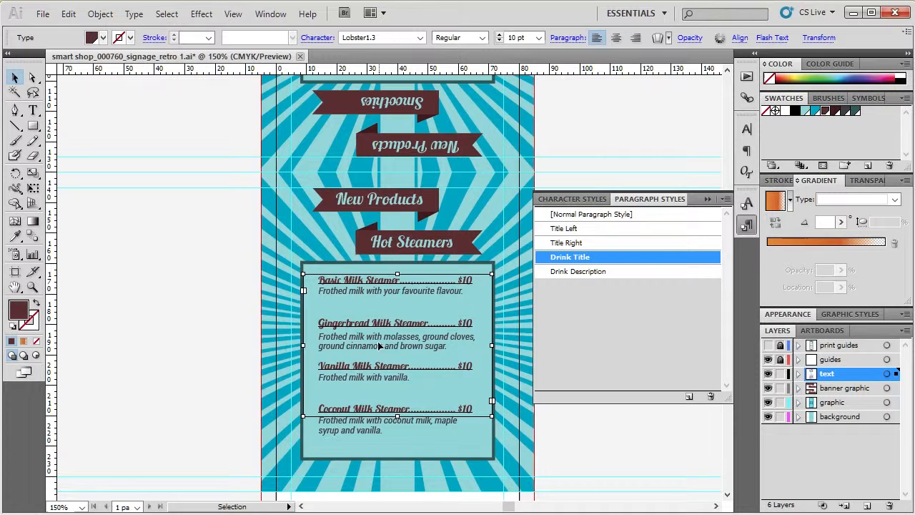
click(368, 432)
click(579, 445)
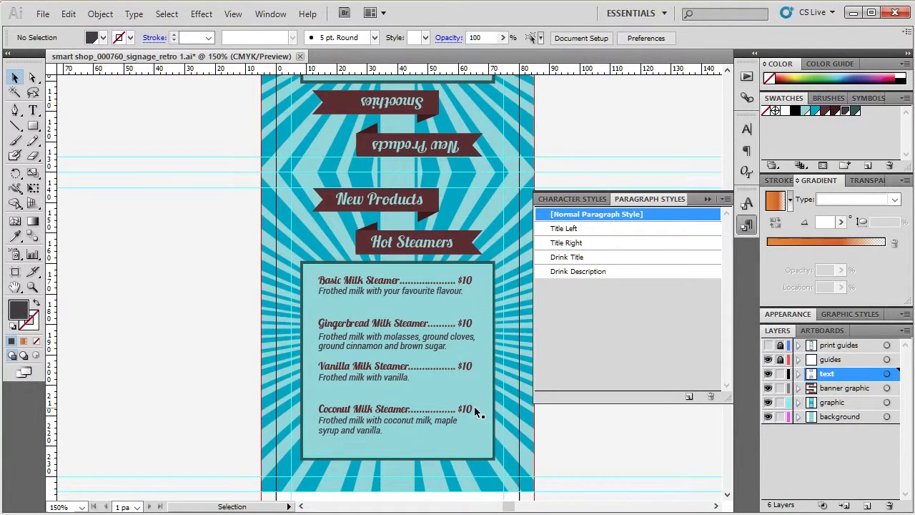
scroll(462, 405, up, 5)
scroll(462, 397, up, 1)
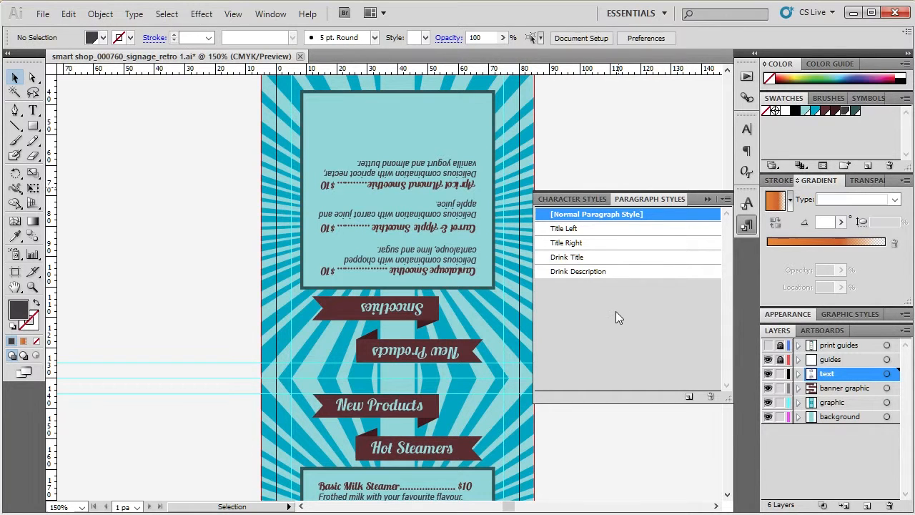
scroll(565, 171, down, 4)
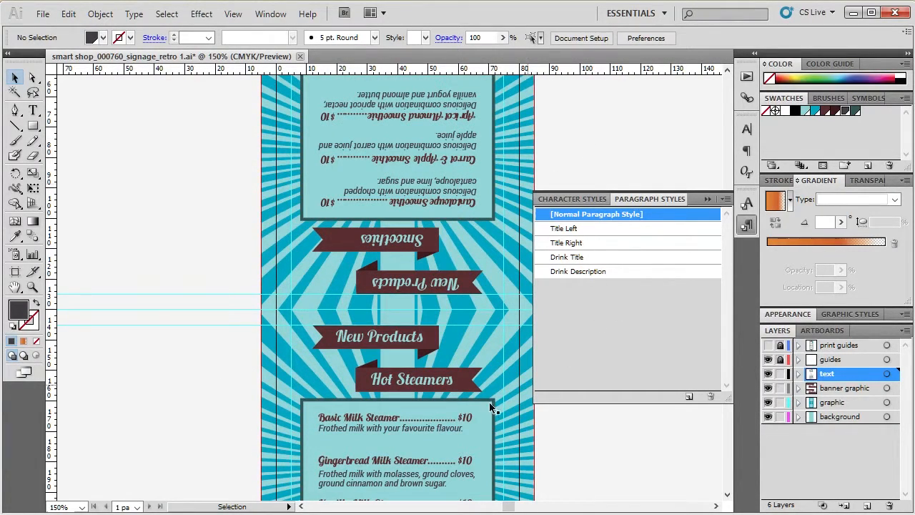
Step: Select the description under Basic Milk Steamer to check its paragraph style, and deselect it
click(429, 427)
scroll(590, 424, down, 6)
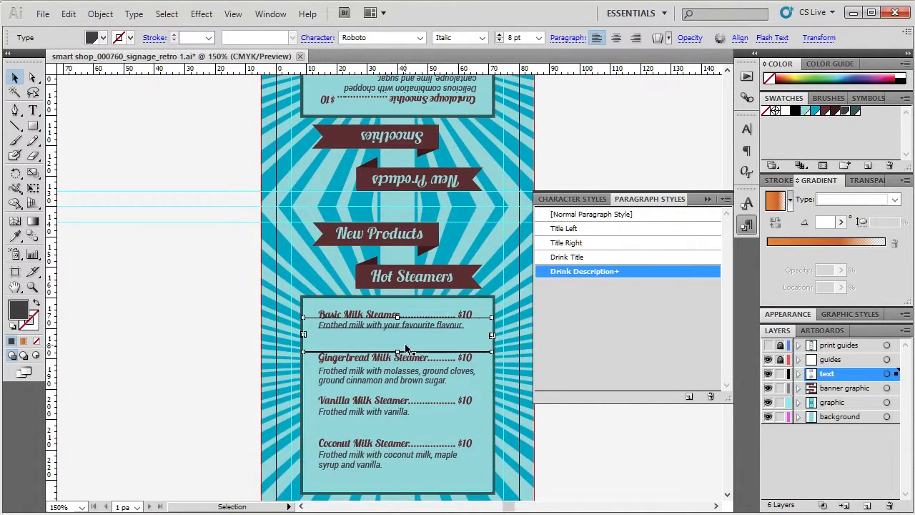
scroll(405, 348, up, 2)
click(90, 212)
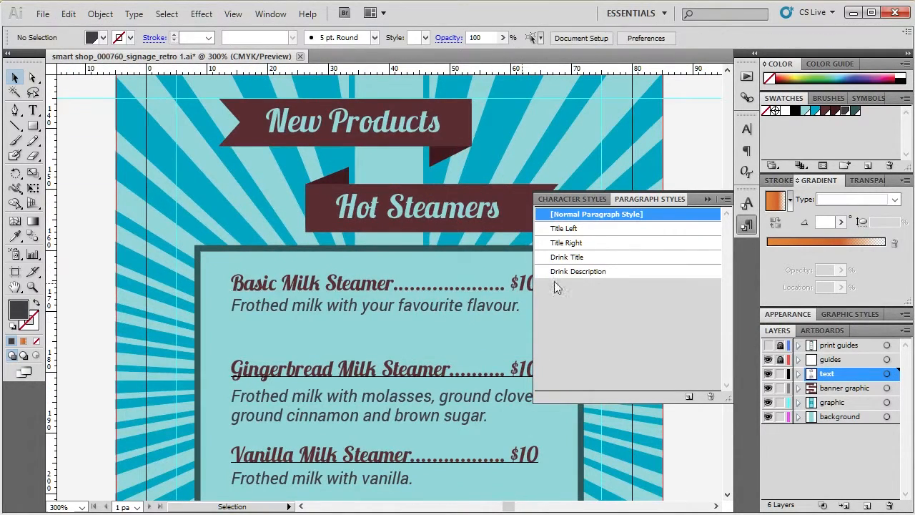
Step: Edit the Drink Title paragraph style to use the Roboto font family in Bold
click(581, 261)
double_click(599, 262)
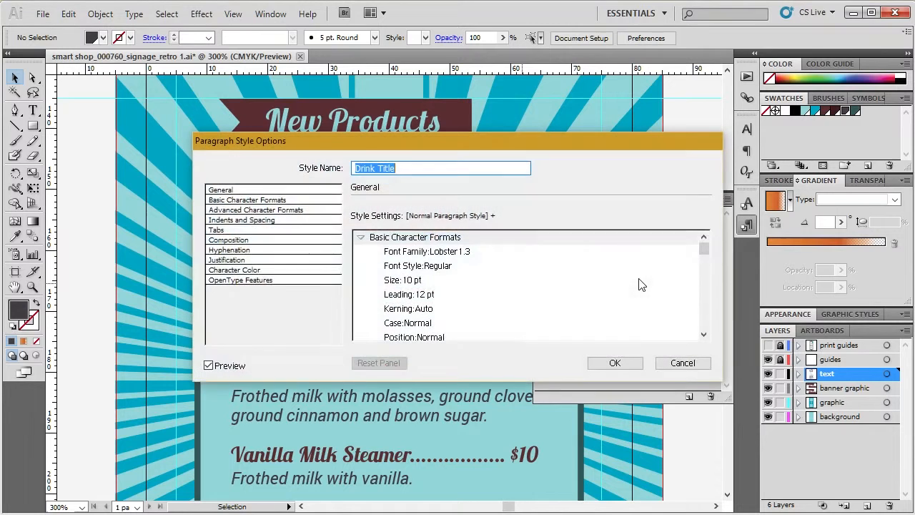
drag(464, 141, 702, 64)
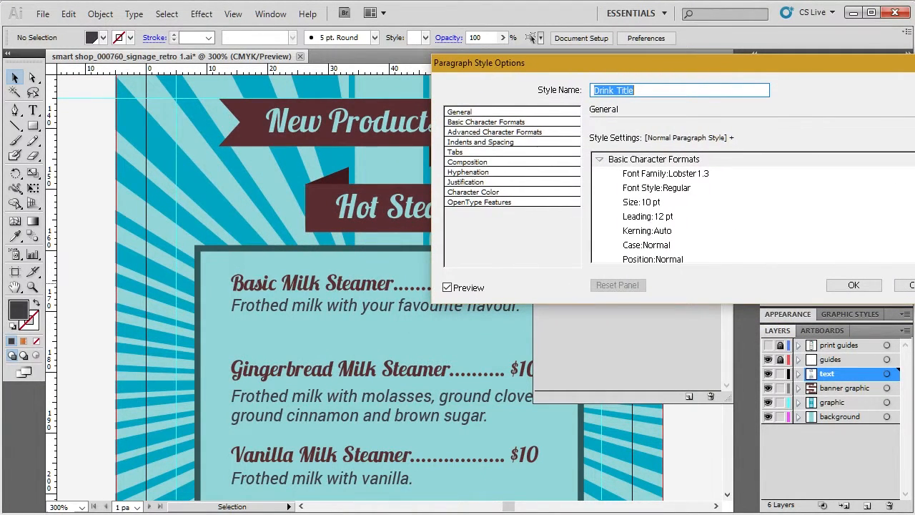
click(538, 123)
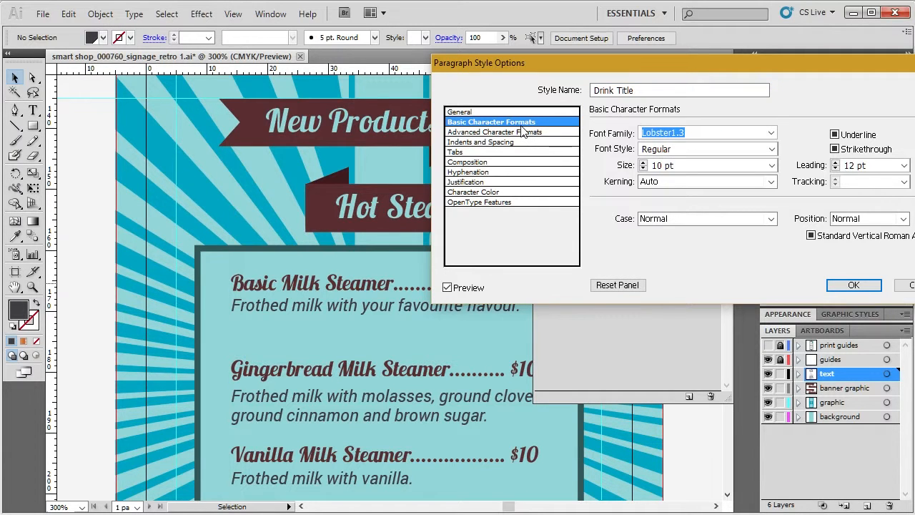
click(772, 134)
click(655, 156)
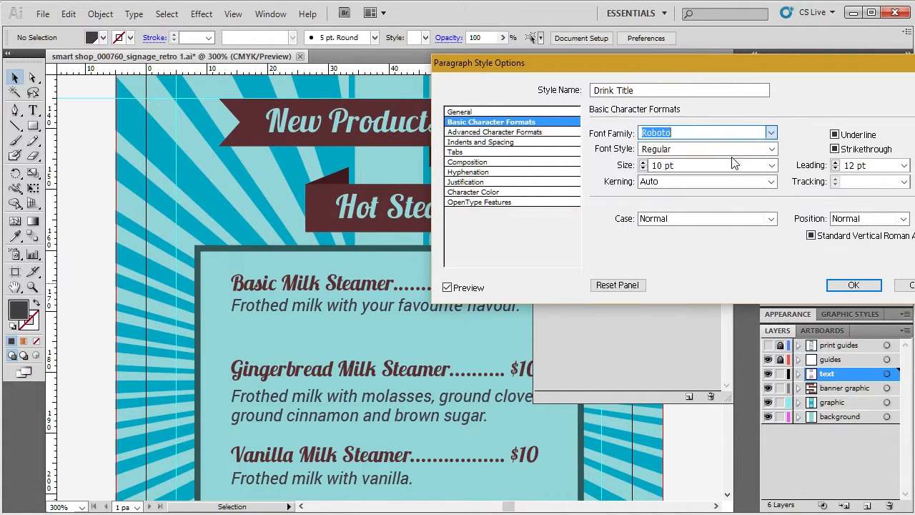
click(771, 148)
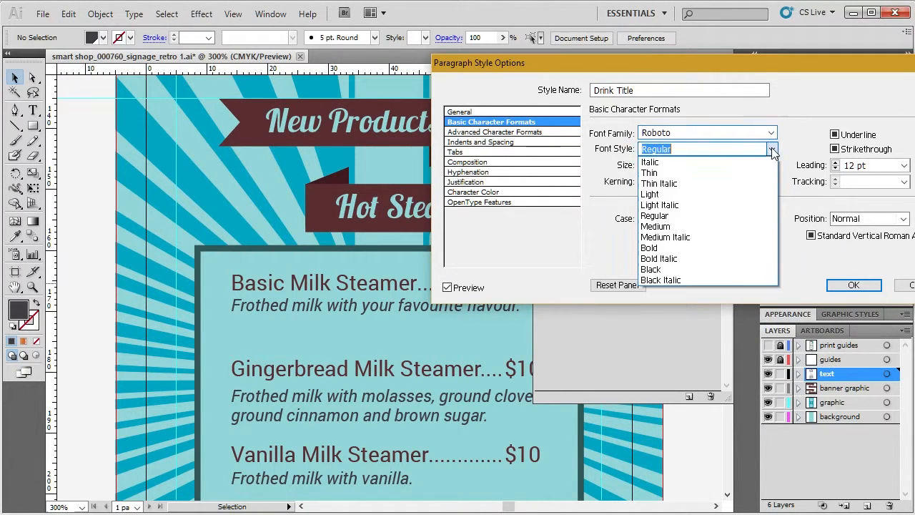
click(724, 252)
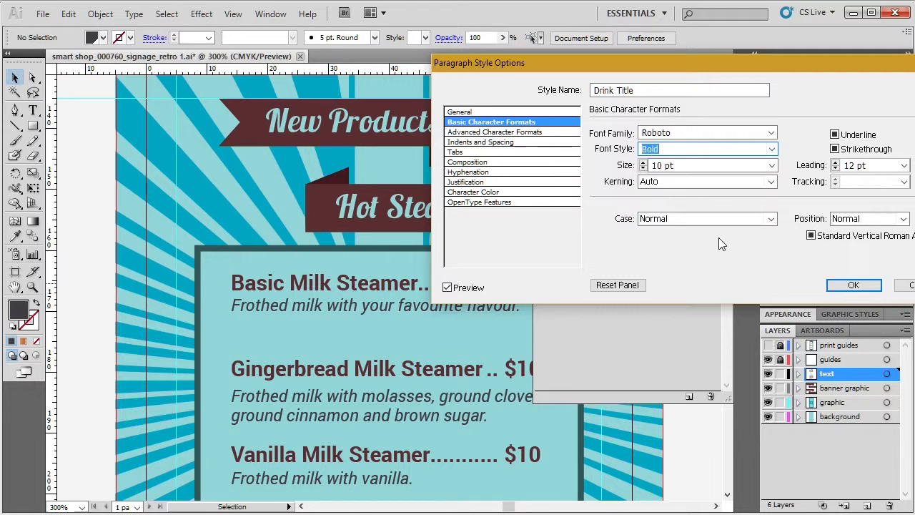
Step: Try the Drink Title style at 11 pt, restore 10 pt, and review its advanced character formats and indents
click(644, 163)
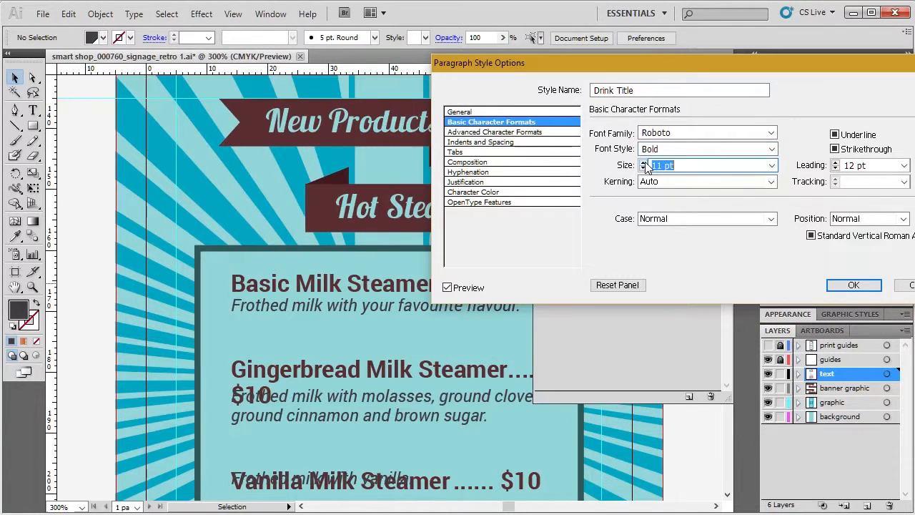
click(643, 170)
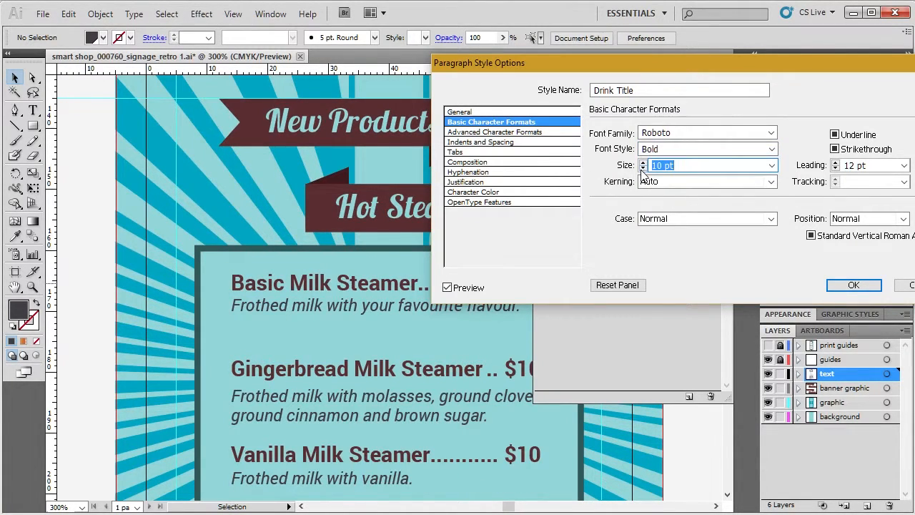
click(499, 136)
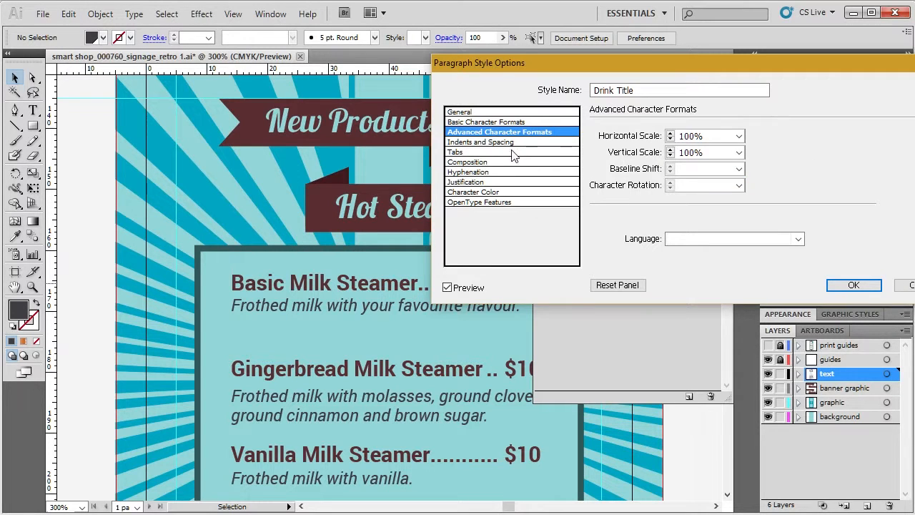
click(493, 145)
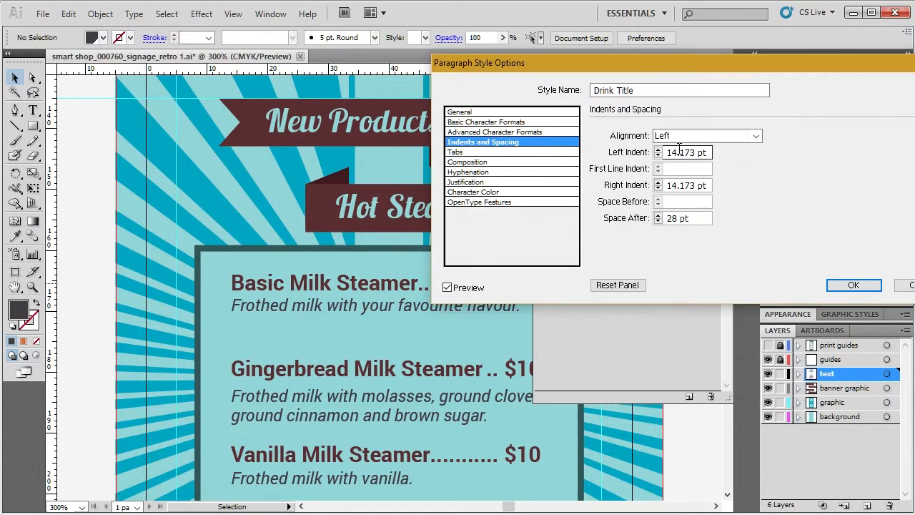
Step: Try a left-aligned tab stop at 26.22 mm in the Drink Title style and remove it
click(506, 152)
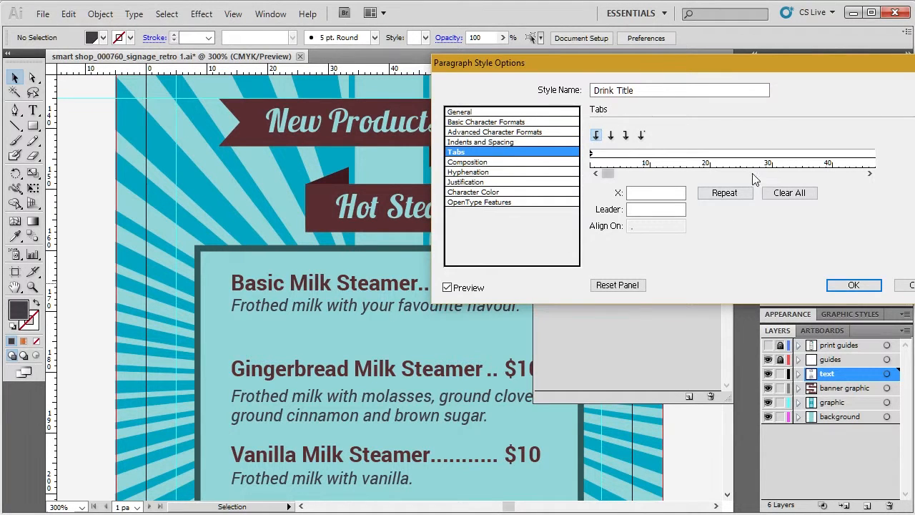
click(751, 166)
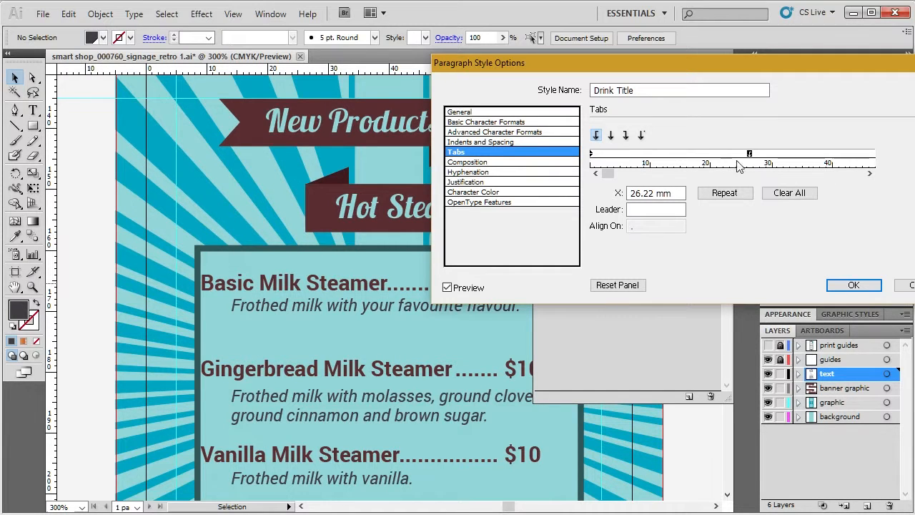
drag(750, 154, 753, 182)
Step: Nudge the Drink Title style's right-aligned dot-leader tab stop, apply the style changes, and close the paragraph styles list
drag(609, 174, 638, 174)
click(675, 154)
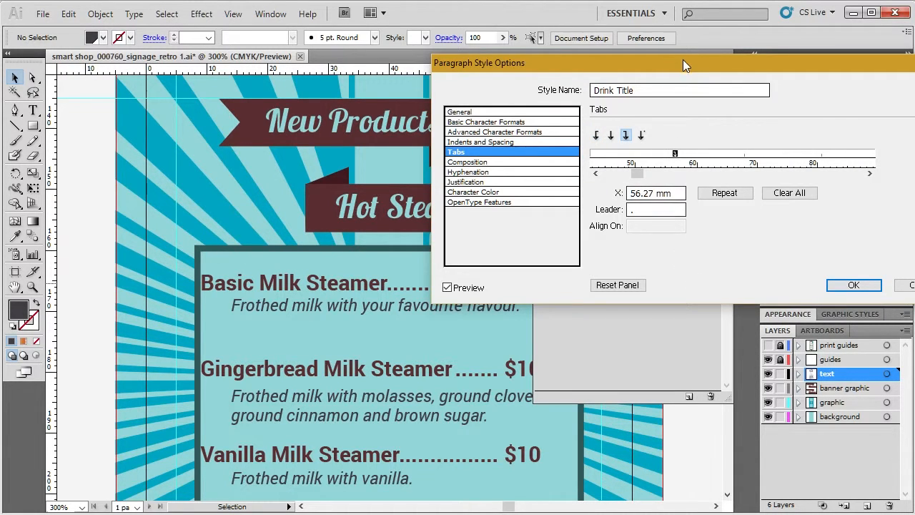
drag(683, 62, 640, 0)
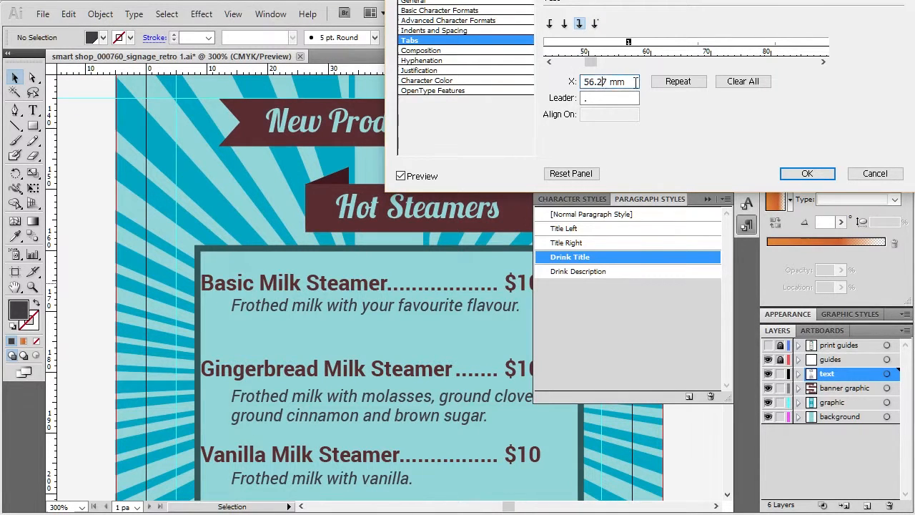
mouse_move(628, 42)
mouse_down()
mouse_move(618, 44)
mouse_move(629, 44)
mouse_up()
click(451, 51)
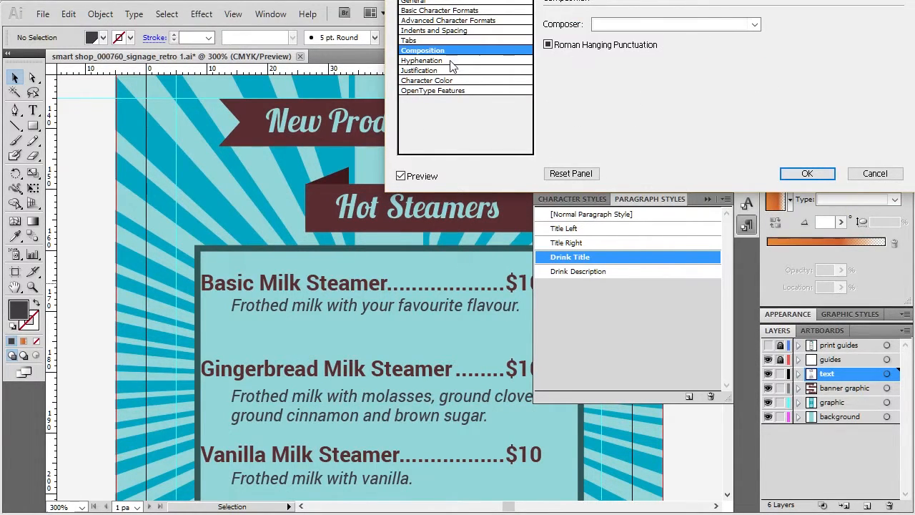
drag(522, 0, 535, 24)
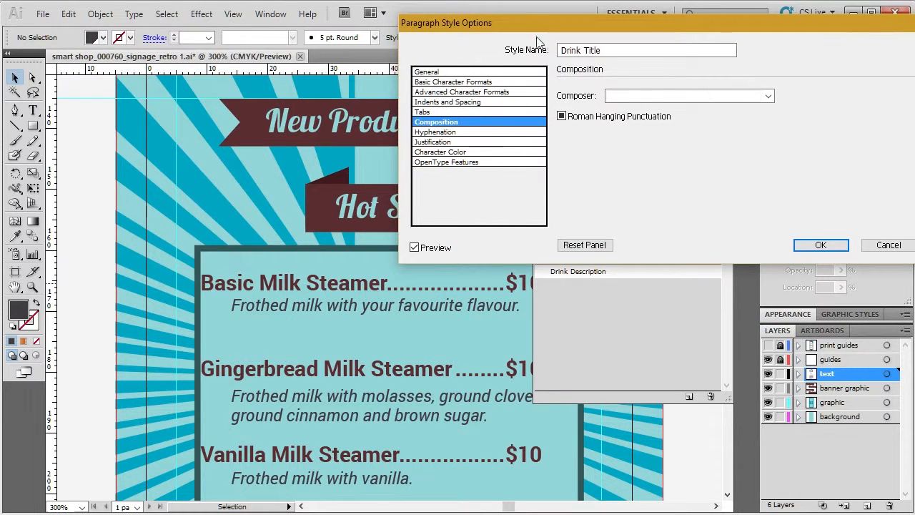
click(820, 245)
click(747, 225)
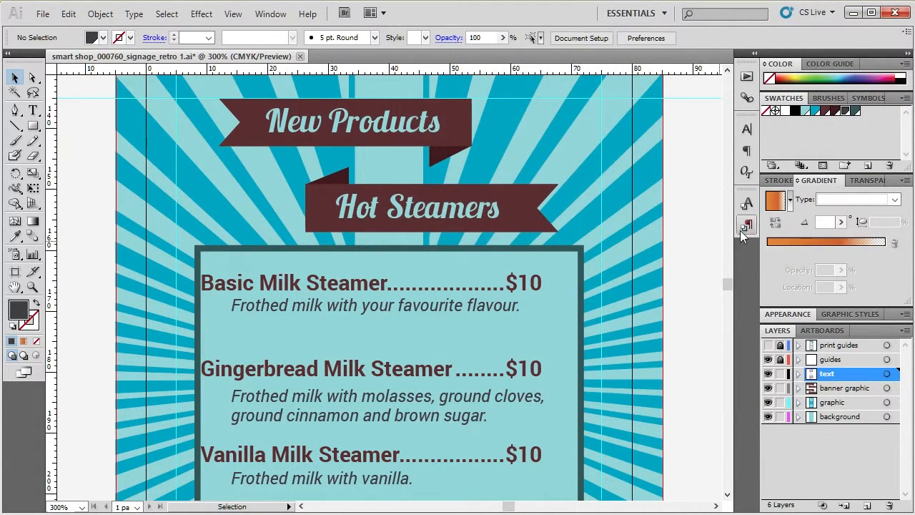
click(740, 229)
click(741, 230)
Step: Examine the restyled drink titles on both sides of the menu
scroll(654, 253, down, 7)
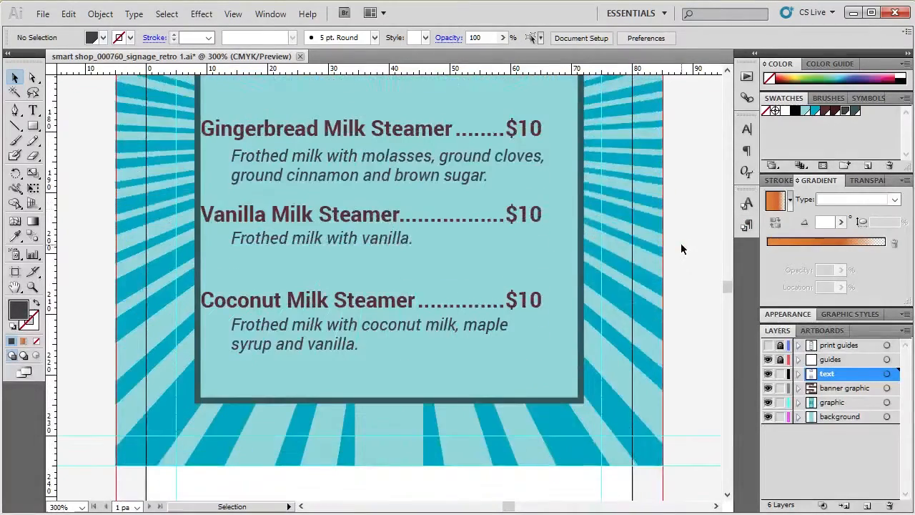
scroll(376, 163, down, 1)
scroll(377, 164, down, 2)
scroll(381, 203, up, 12)
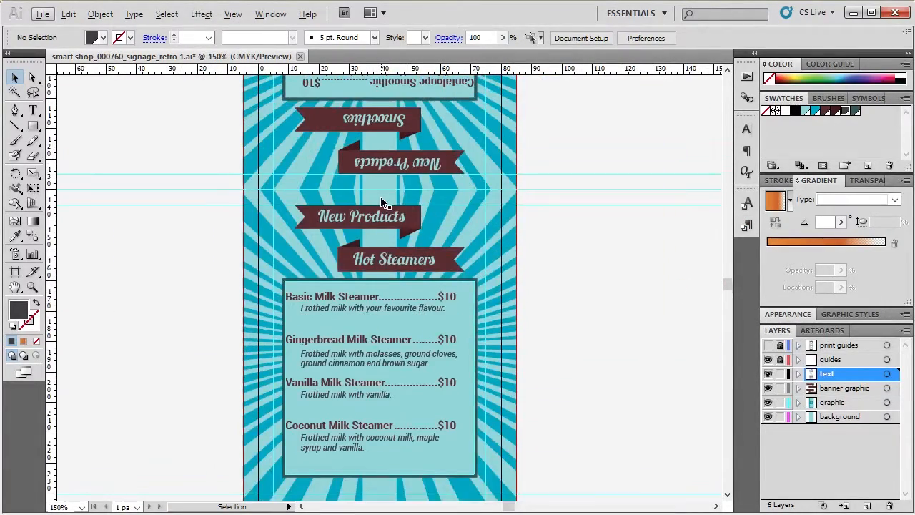
scroll(381, 199, up, 4)
click(433, 189)
click(538, 192)
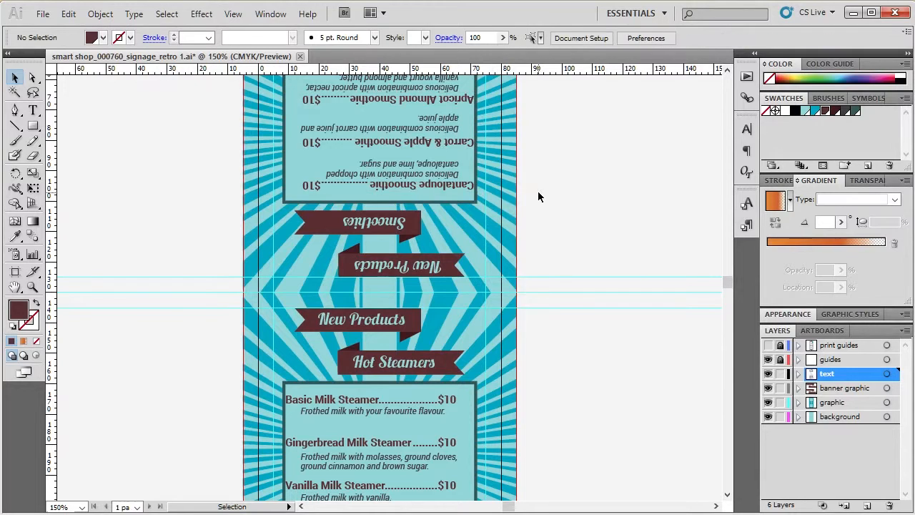
scroll(561, 226, down, 4)
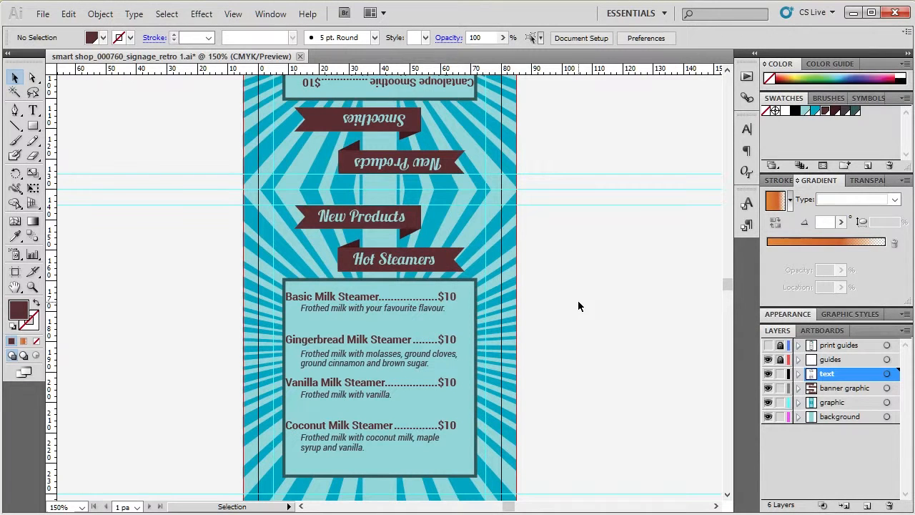
Step: Replace the "Basic Milk Steamer" title line with "Title", a tab leader and "$10", and deselect the text
click(289, 297)
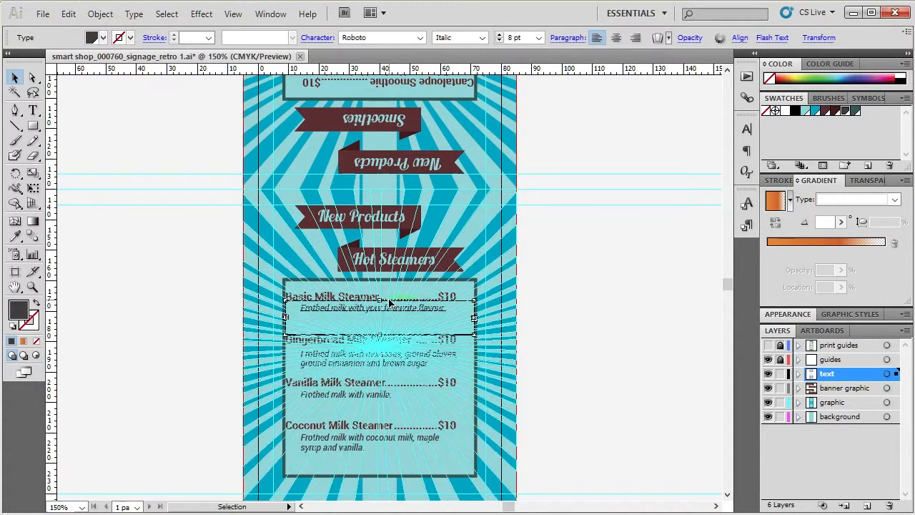
click(289, 297)
double_click(289, 300)
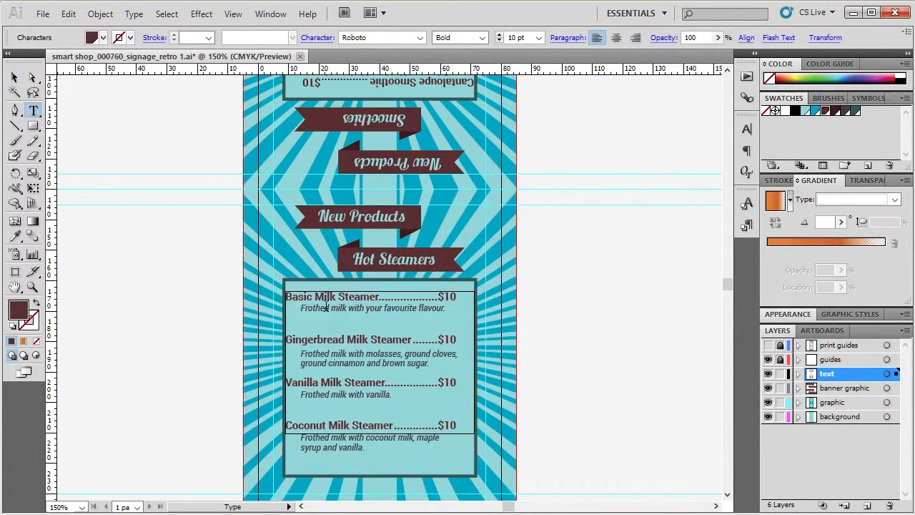
scroll(418, 302, up, 3)
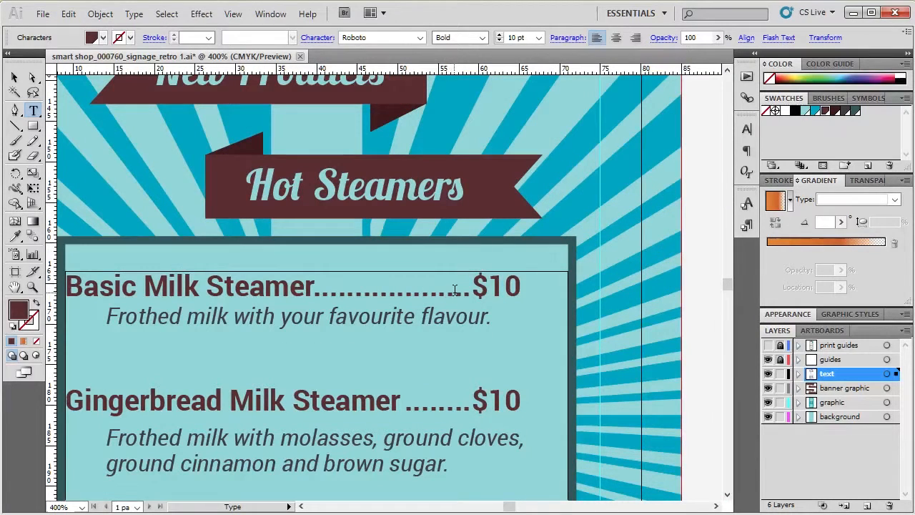
scroll(482, 286, down, 2)
drag(276, 284, 500, 281)
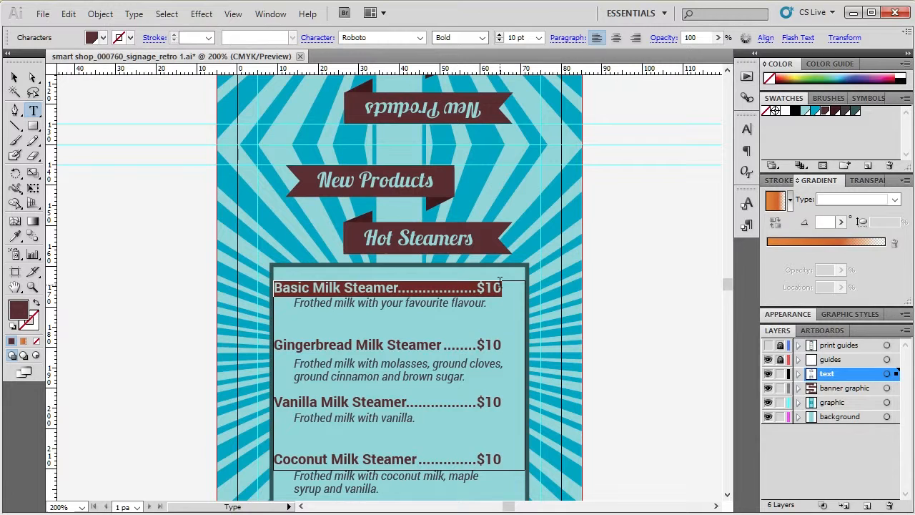
text(T)
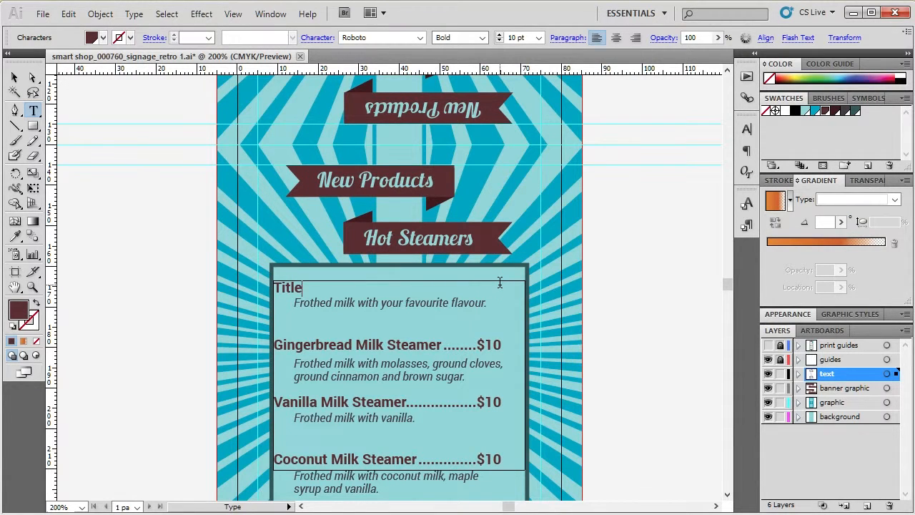
text(itle)
key(Tab)
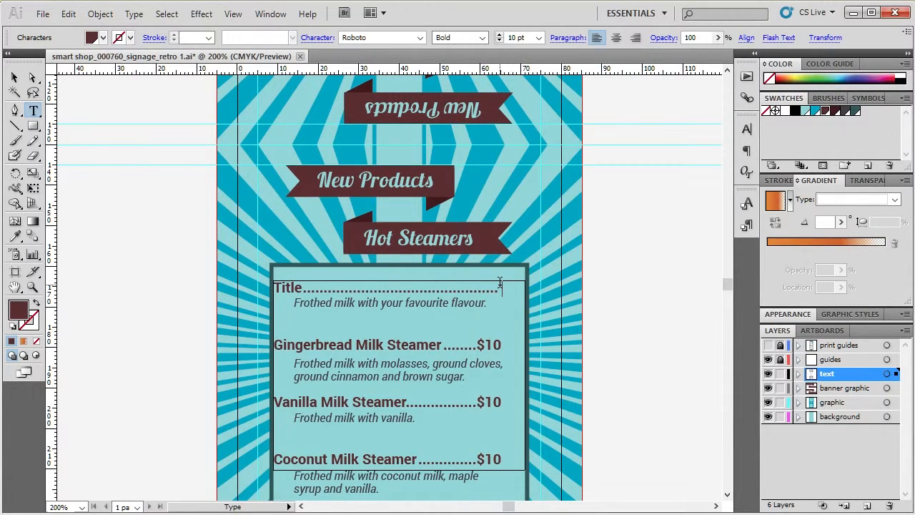
text($10)
key(Return)
key(BackSpace)
click(14, 77)
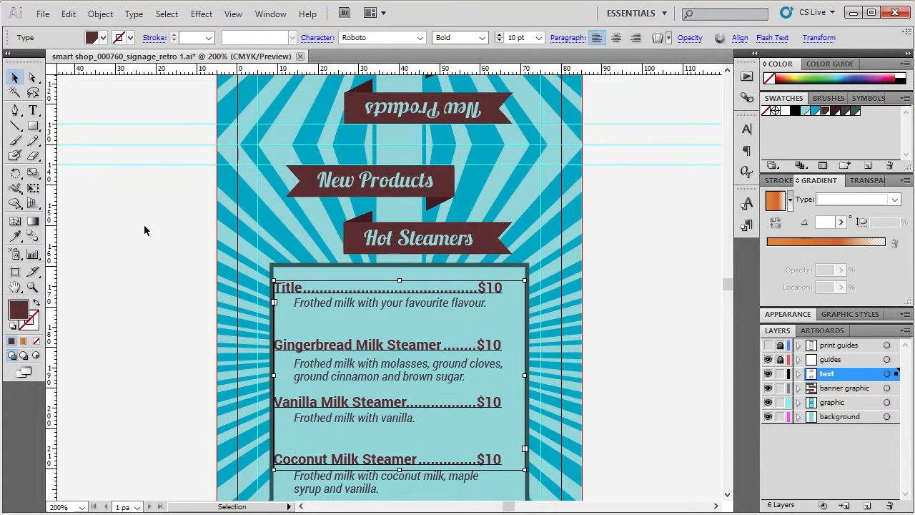
click(153, 248)
Step: Look over the edited title line and the text on both sides of the table tent
key(ctrl+minus)
scroll(155, 248, down, 1)
scroll(155, 248, up, 2)
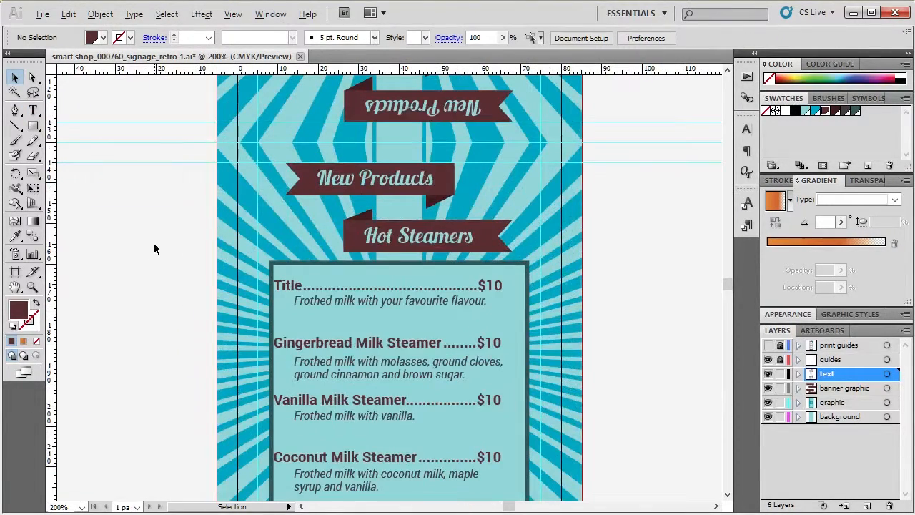
scroll(639, 243, up, 3)
scroll(639, 243, up, 3)
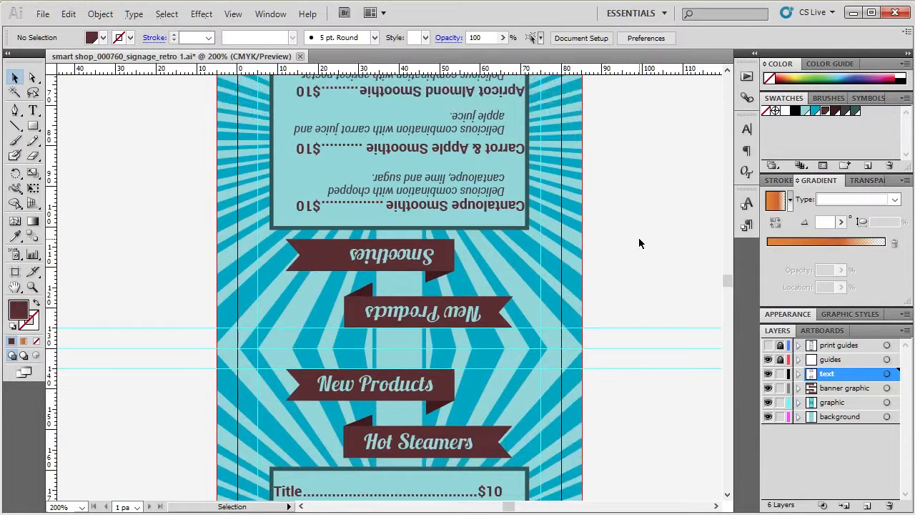
scroll(640, 243, up, 3)
scroll(628, 222, down, 3)
scroll(628, 221, down, 2)
drag(649, 236, 582, 222)
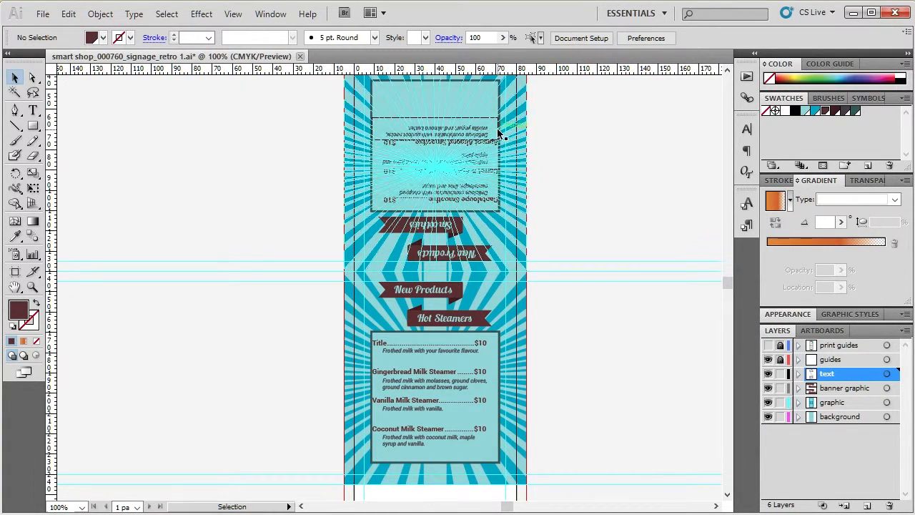
Step: Save the document as a new Illustrator file named "smart shop_000760_signage_retro 1_FINAL", accepting the Illustrator save options
click(42, 14)
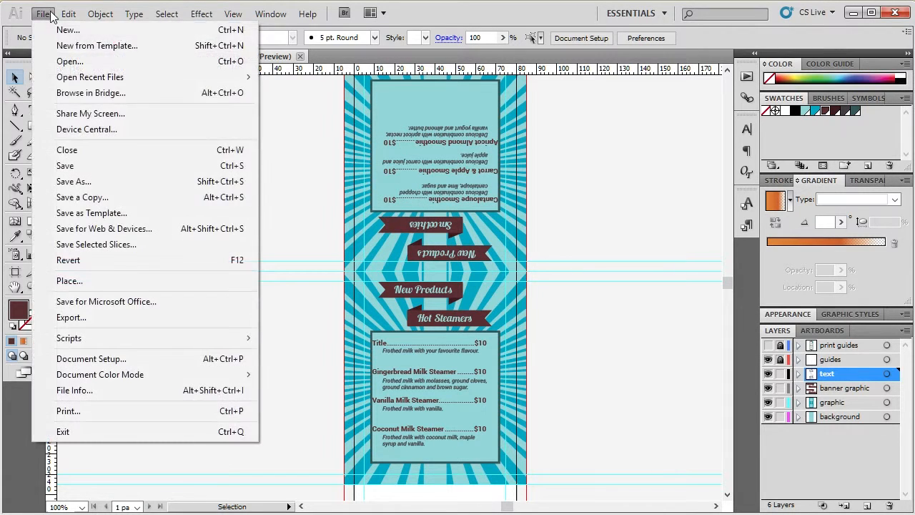
click(118, 180)
click(279, 361)
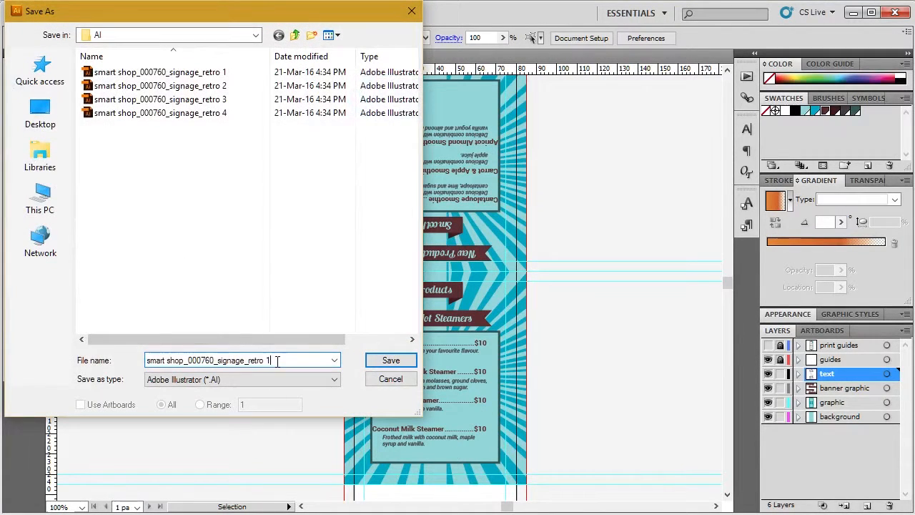
text(_FINAL)
key(Return)
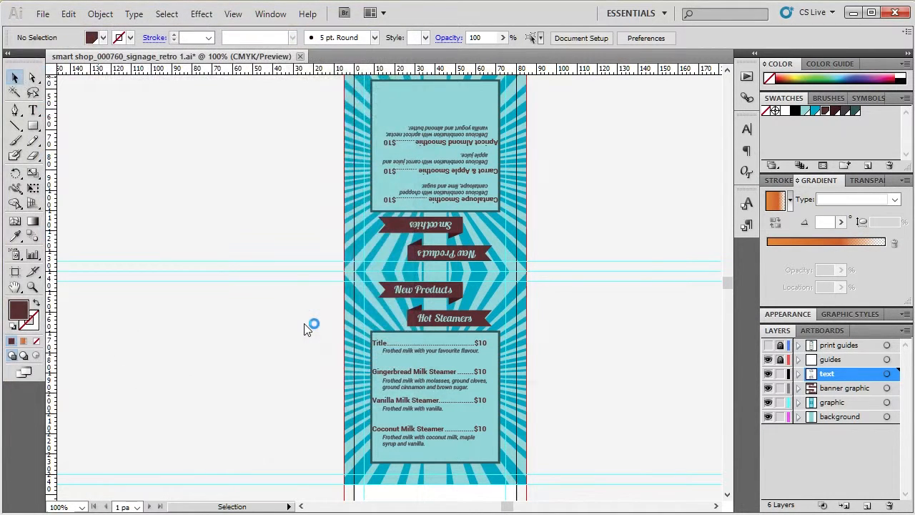
click(591, 86)
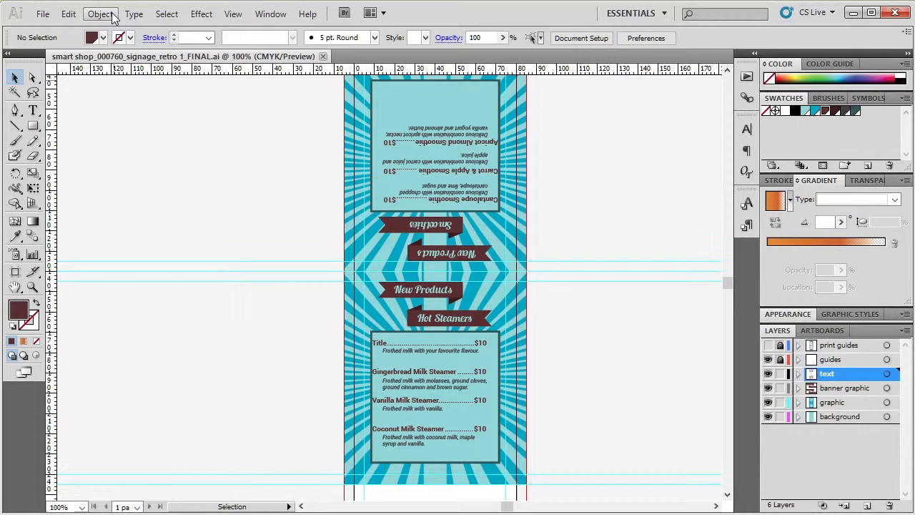
click(204, 15)
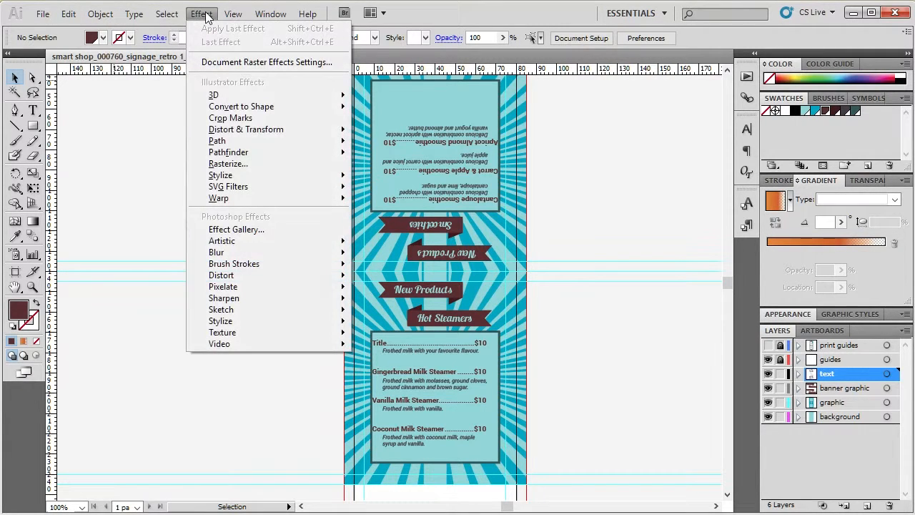
click(205, 16)
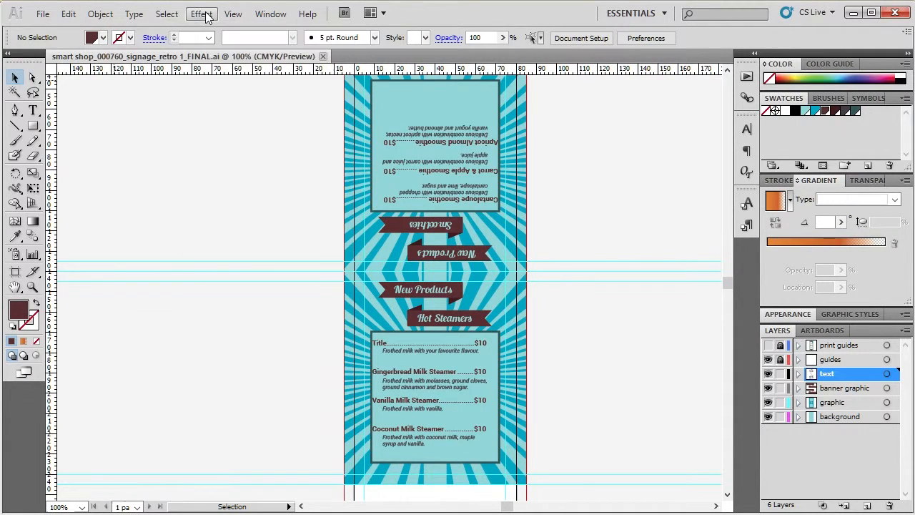
click(887, 374)
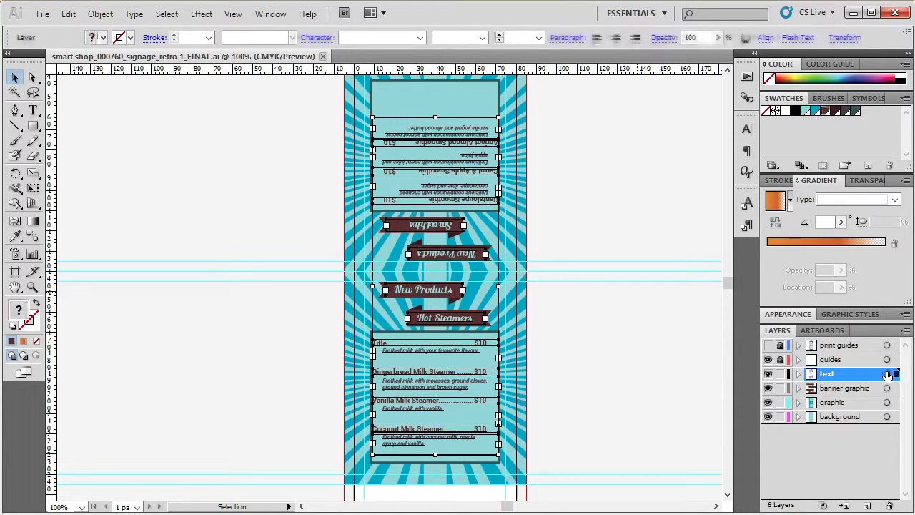
click(588, 345)
Step: Select all text objects in the document, convert them to outlines, and check a converted smoothie description before deselecting
click(202, 14)
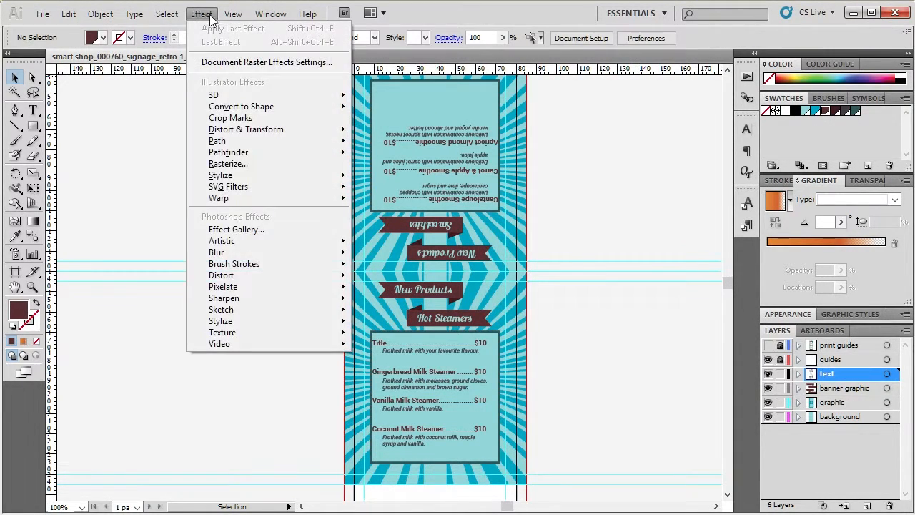
mouse_move(172, 20)
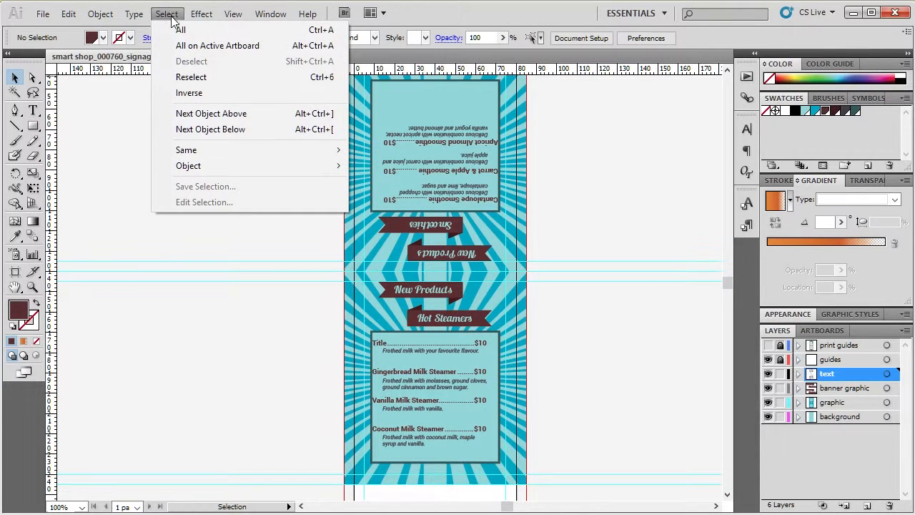
mouse_move(233, 166)
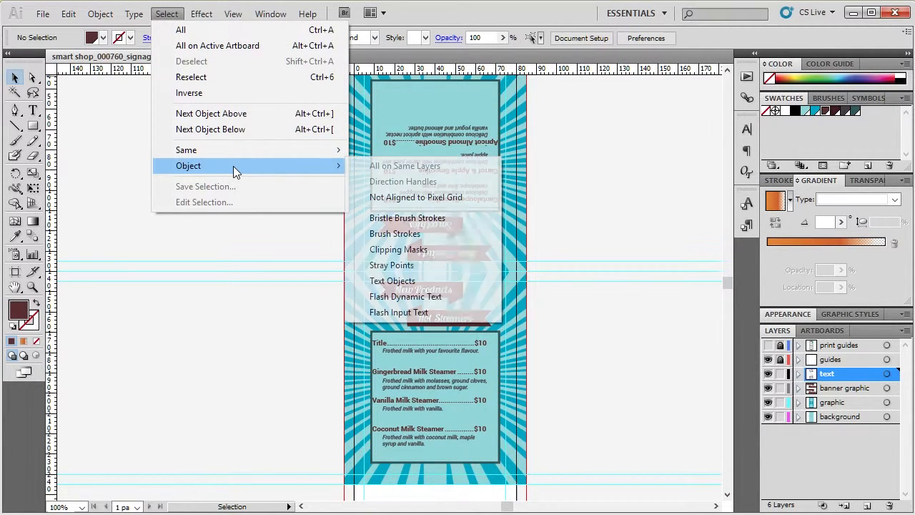
click(462, 275)
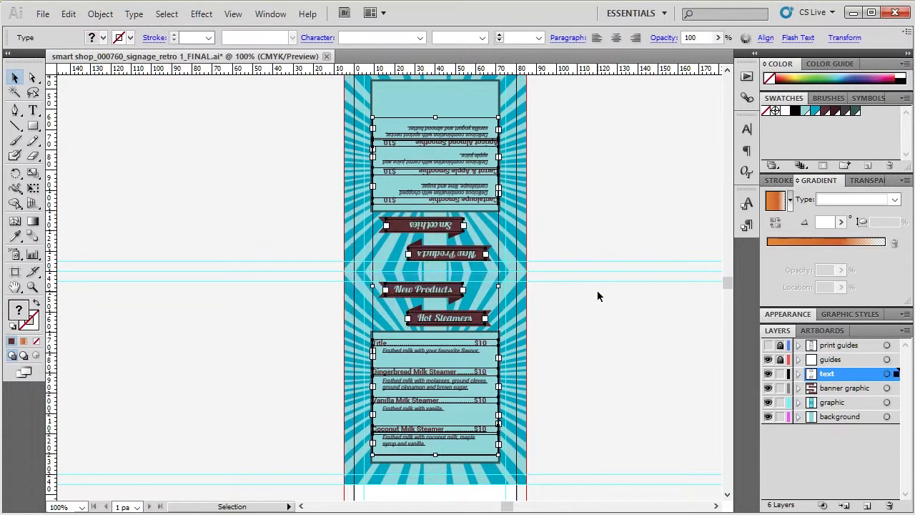
click(134, 14)
click(181, 170)
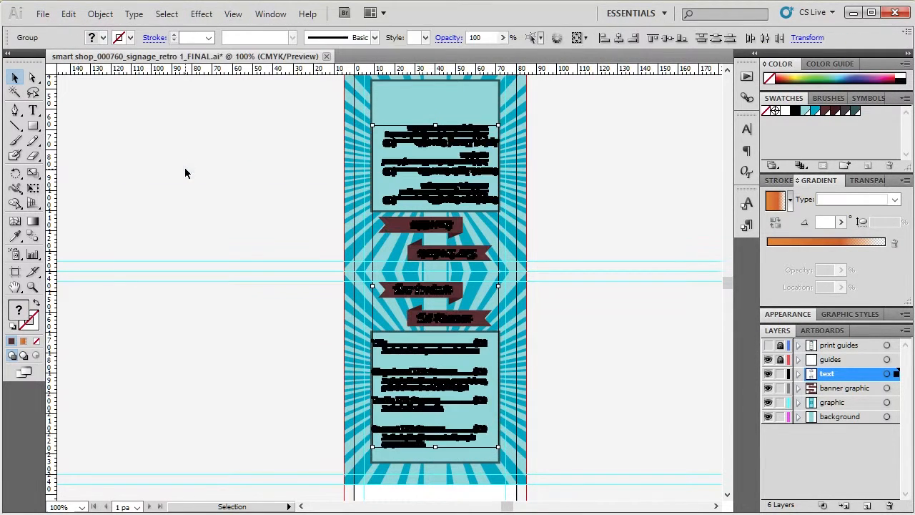
click(182, 152)
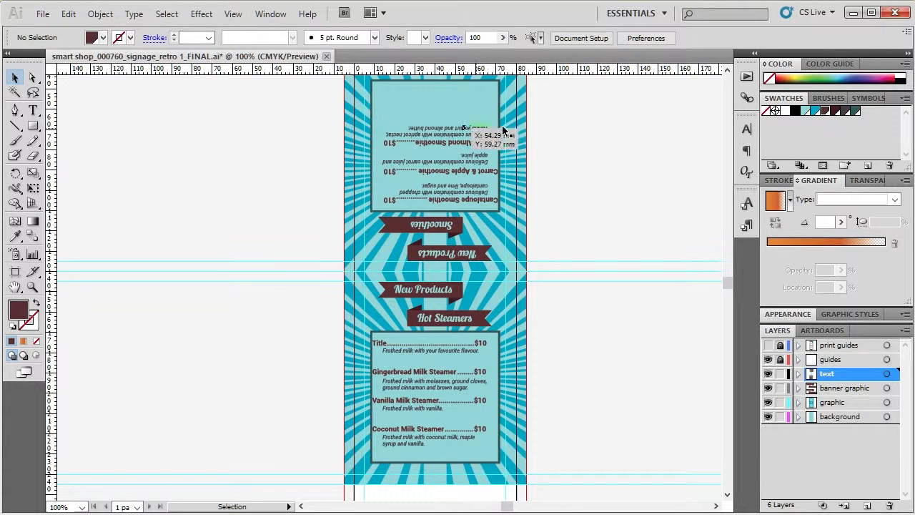
click(451, 132)
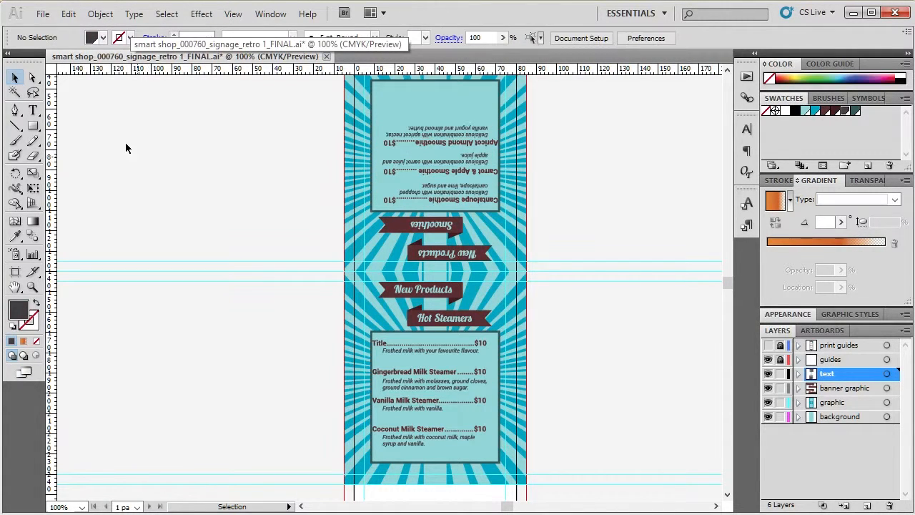
click(125, 143)
Step: Save the outlined version as a separate Illustrator file named "smart shop_000760_signage_retro 1_FINAL_OUTLINE", accepting the save options
click(42, 15)
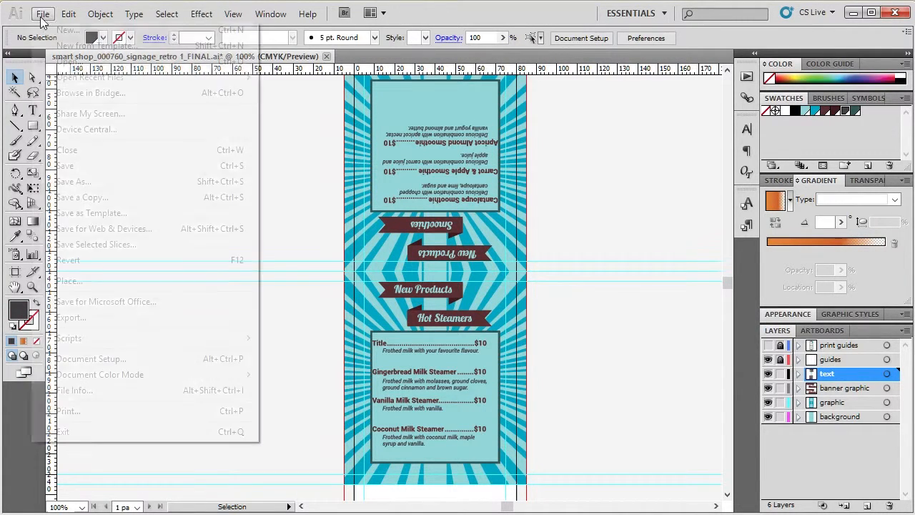
click(121, 181)
click(305, 361)
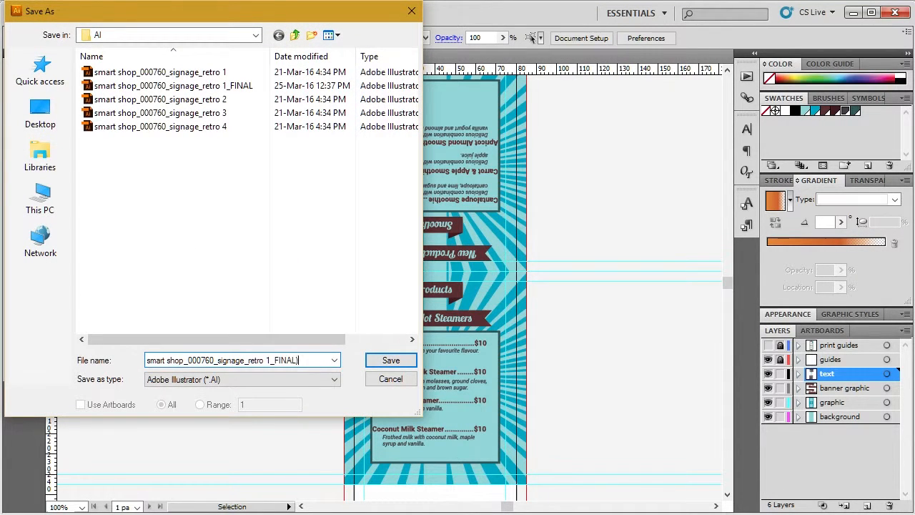
key(BackSpace)
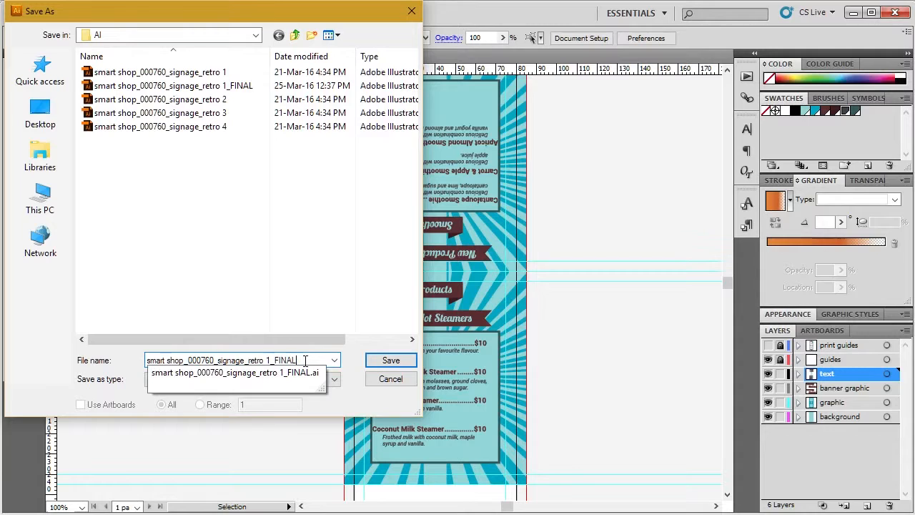
text(_)
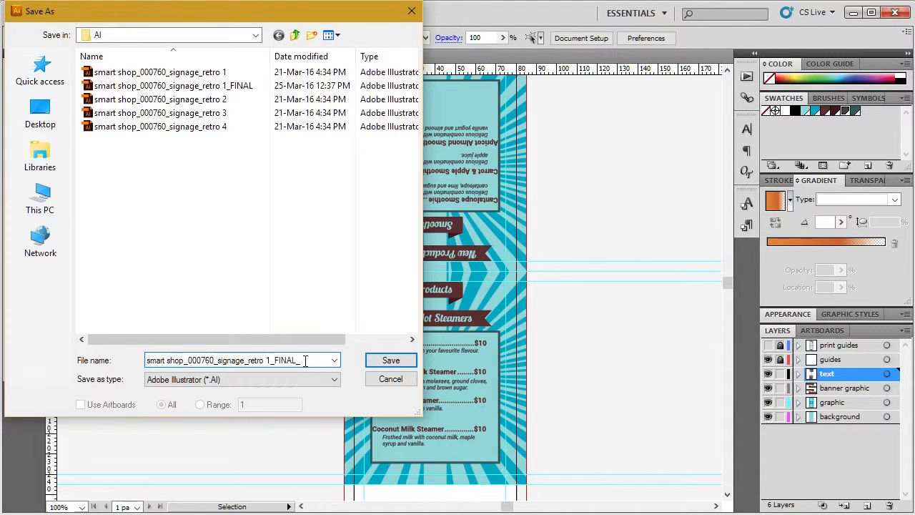
text(OUTLINE)
click(404, 361)
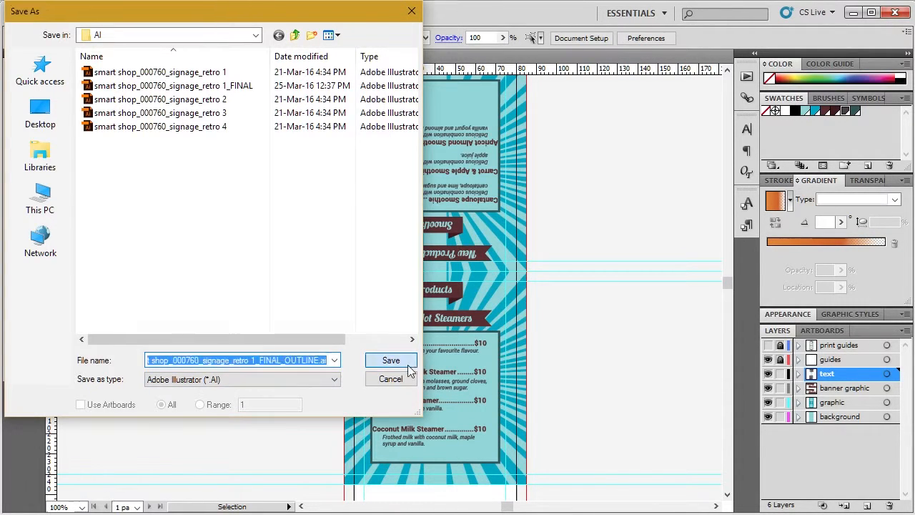
click(405, 363)
click(592, 107)
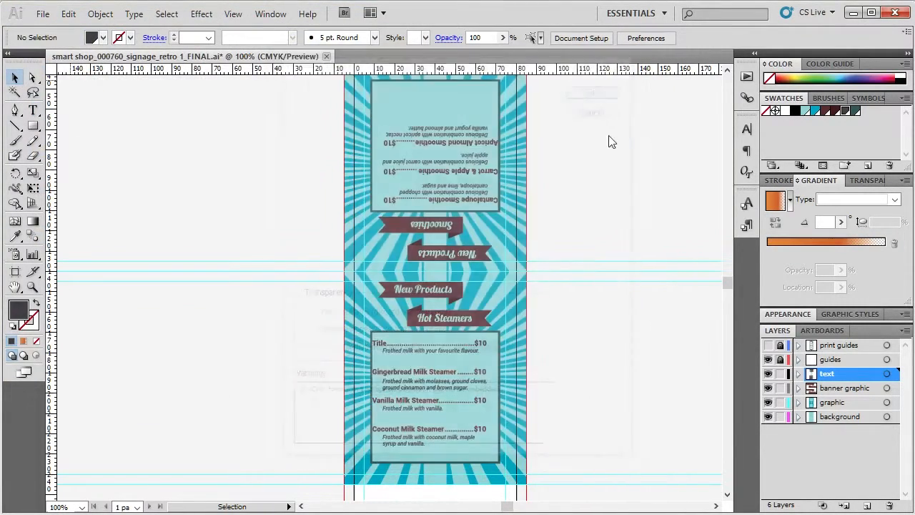